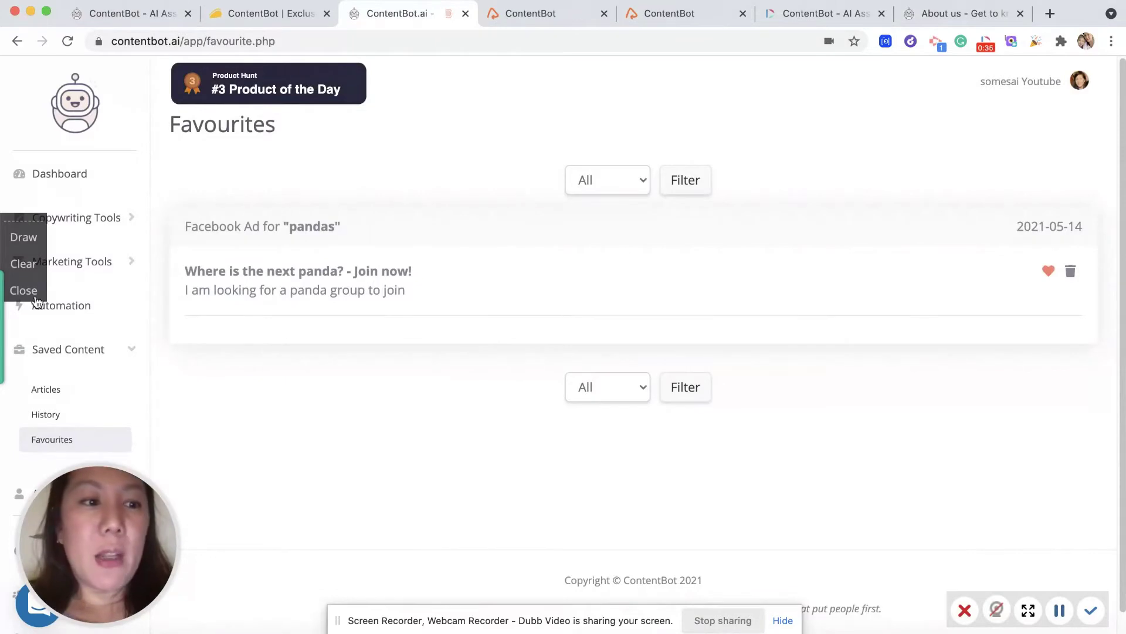
- Close the recorder's draw menu and go from Favourites back to the ContentBot dashboard
left_click(34, 296)
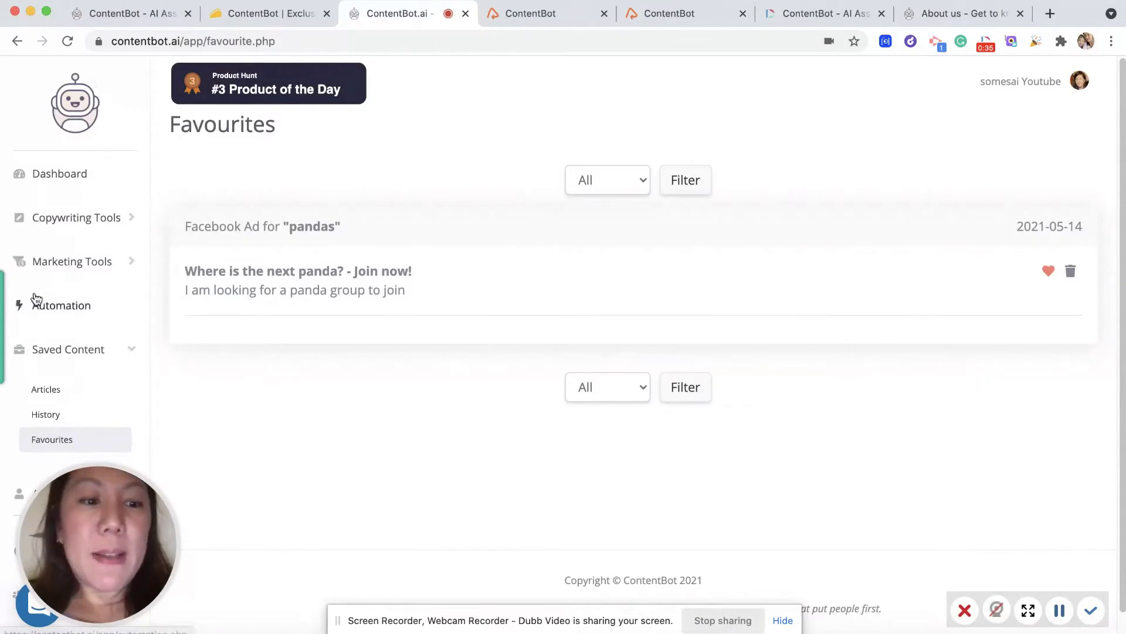
left_click(83, 177)
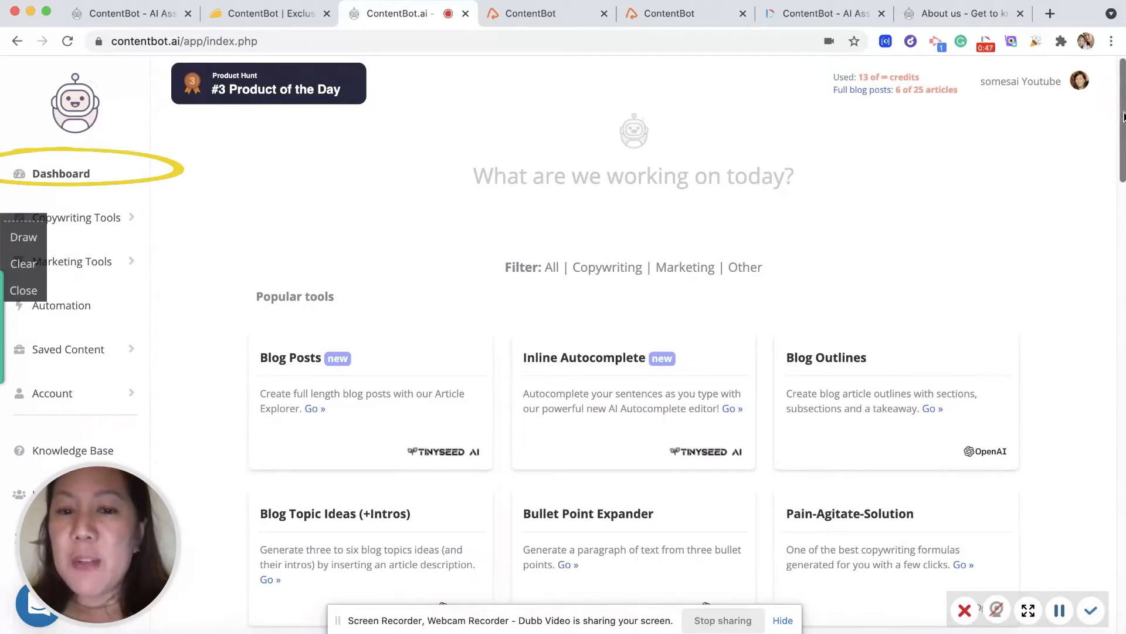
- Open Full Blog Posts under Copywriting Tools and accept the tool's usage terms
left_click_drag(1121, 115, 1101, 472)
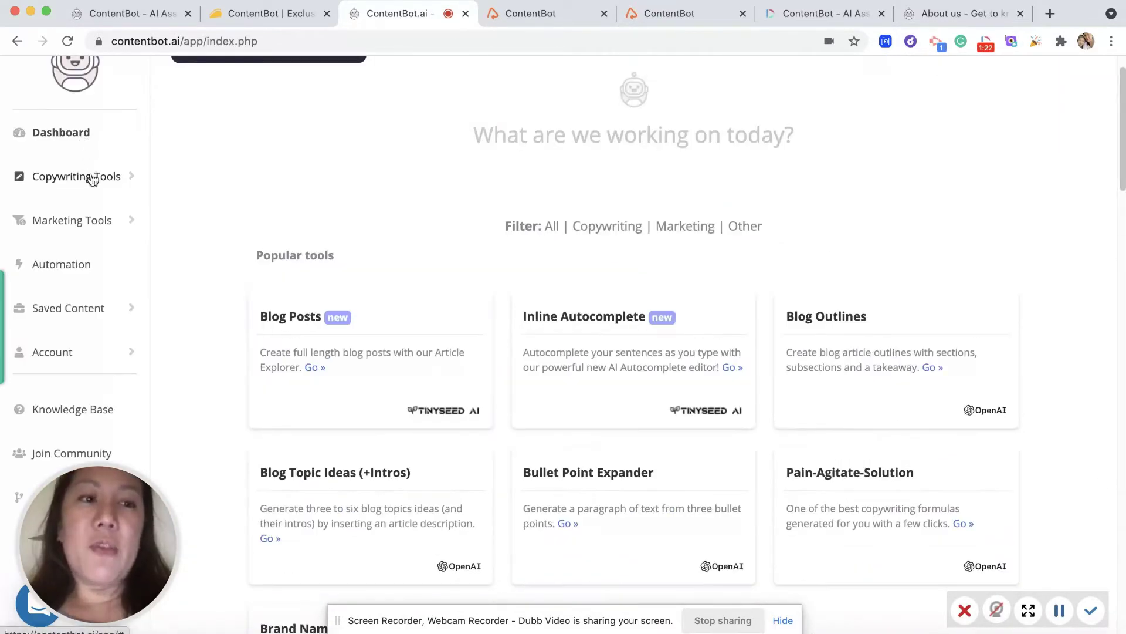
left_click(92, 178)
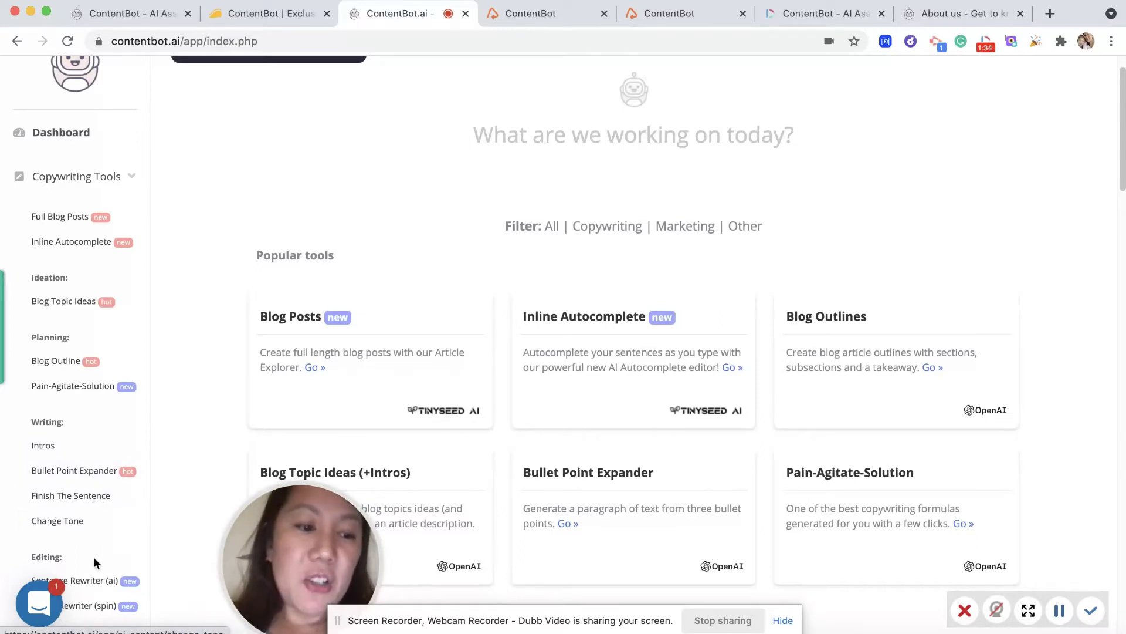
left_click(85, 218)
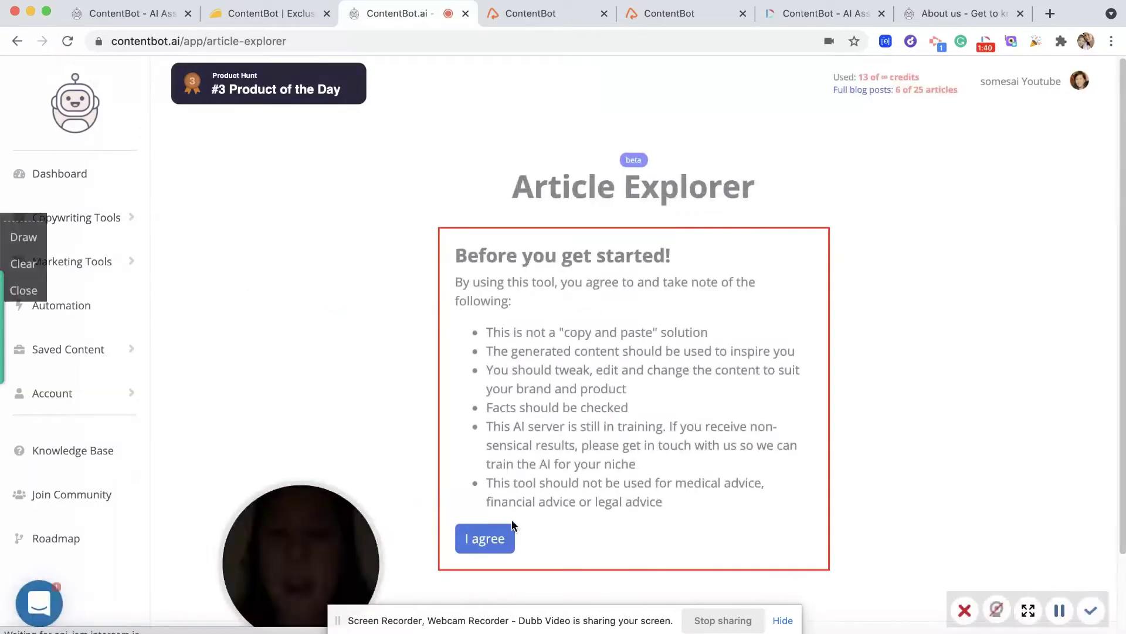
left_click(508, 531)
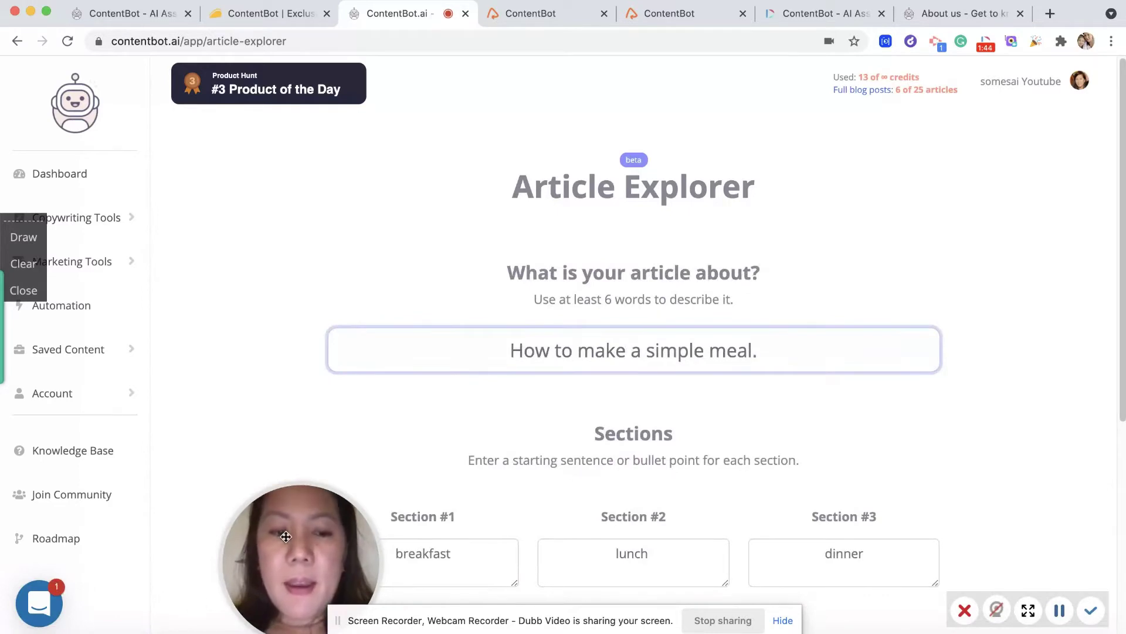
- Review the 'How to make a simple meal.' setup, keeping 50 words per section, and show advanced options
left_click_drag(285, 536, 157, 428)
left_click_drag(520, 359, 898, 350)
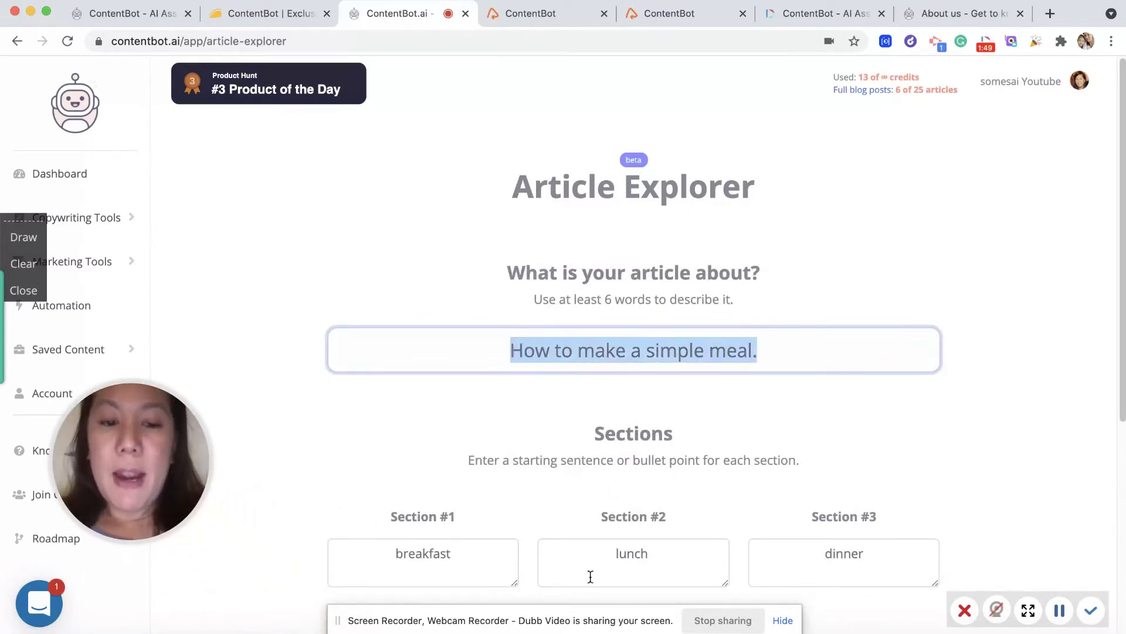
mouse_move(466, 291)
left_mouse_down()
mouse_move(467, 414)
mouse_move(784, 413)
left_mouse_up()
left_click_drag(781, 290, 781, 414)
left_click_drag(469, 293, 786, 294)
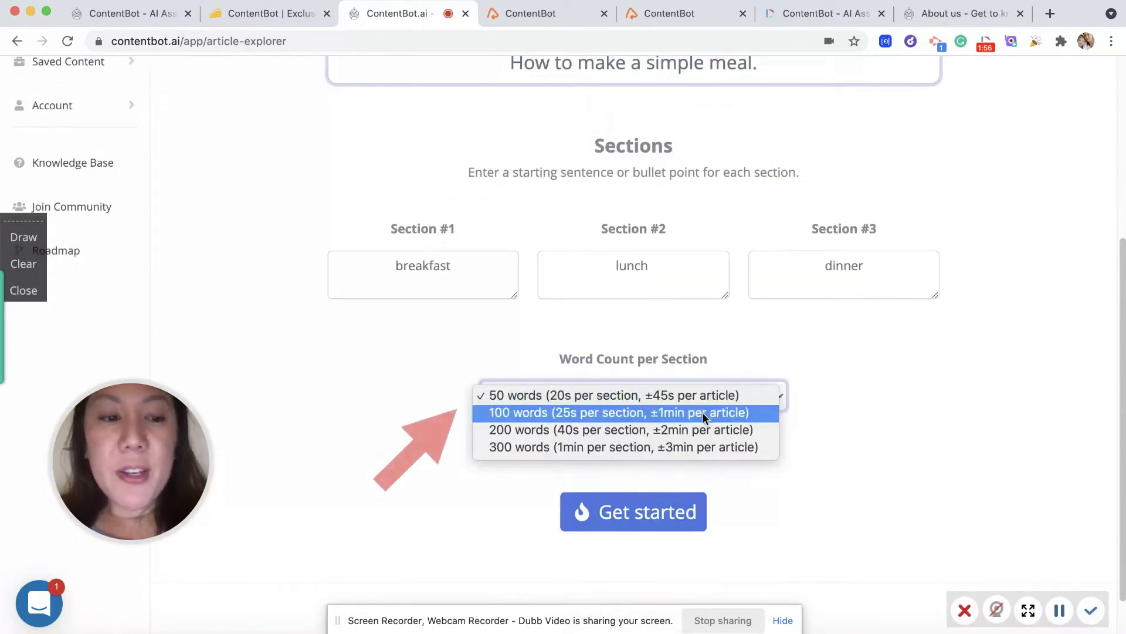
left_click(586, 395)
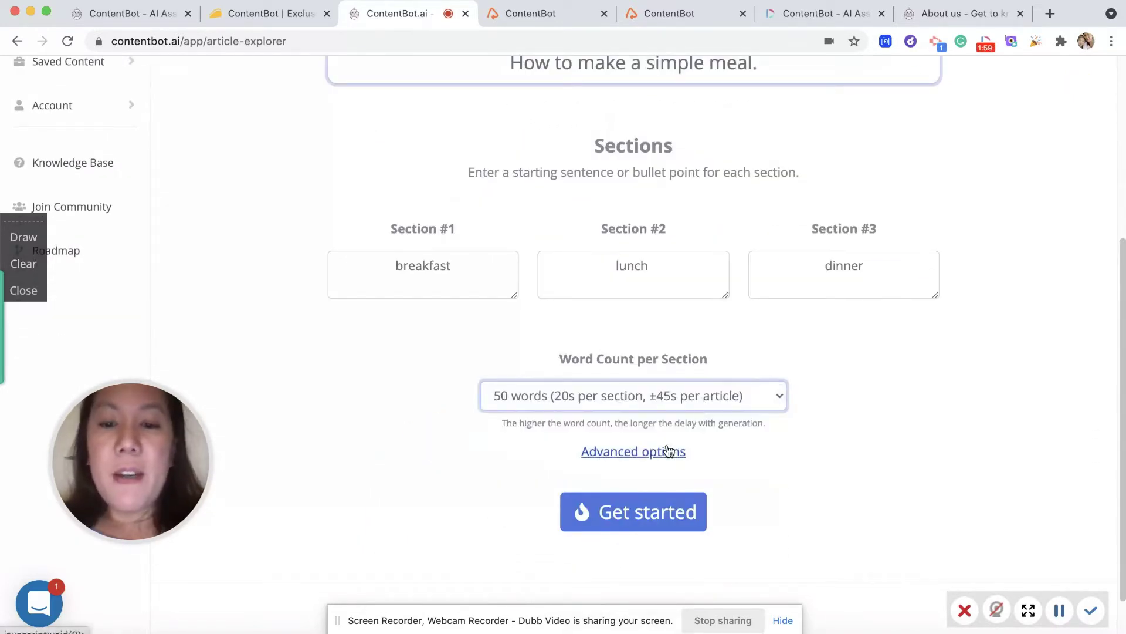
left_click(667, 452)
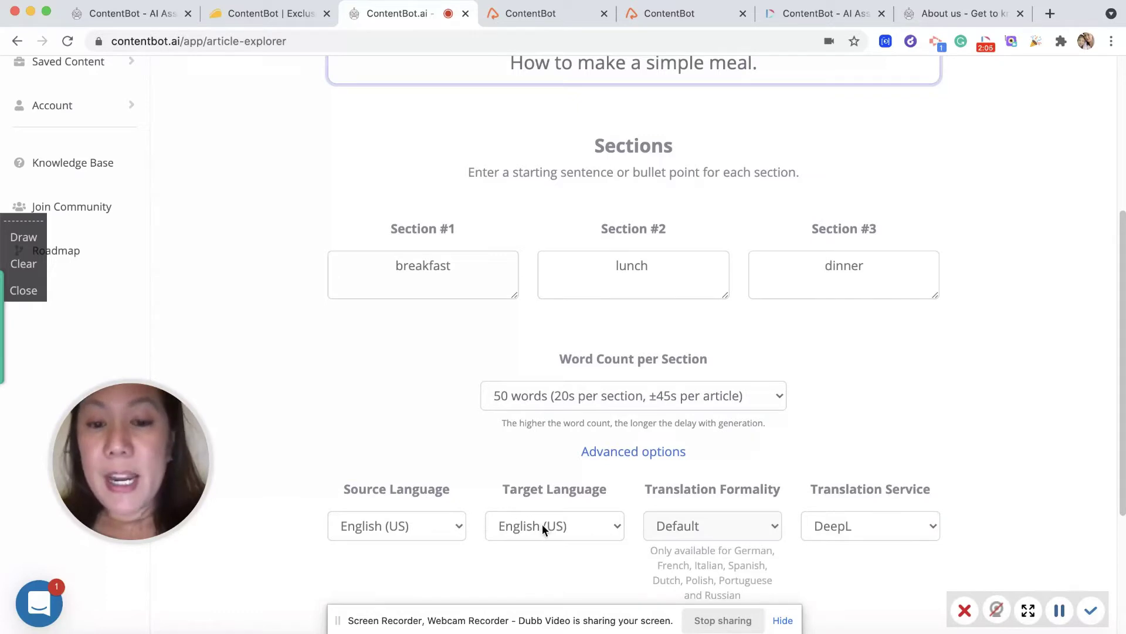
- Keep DeepL as the translation service and start generating the meal article
left_click(851, 527)
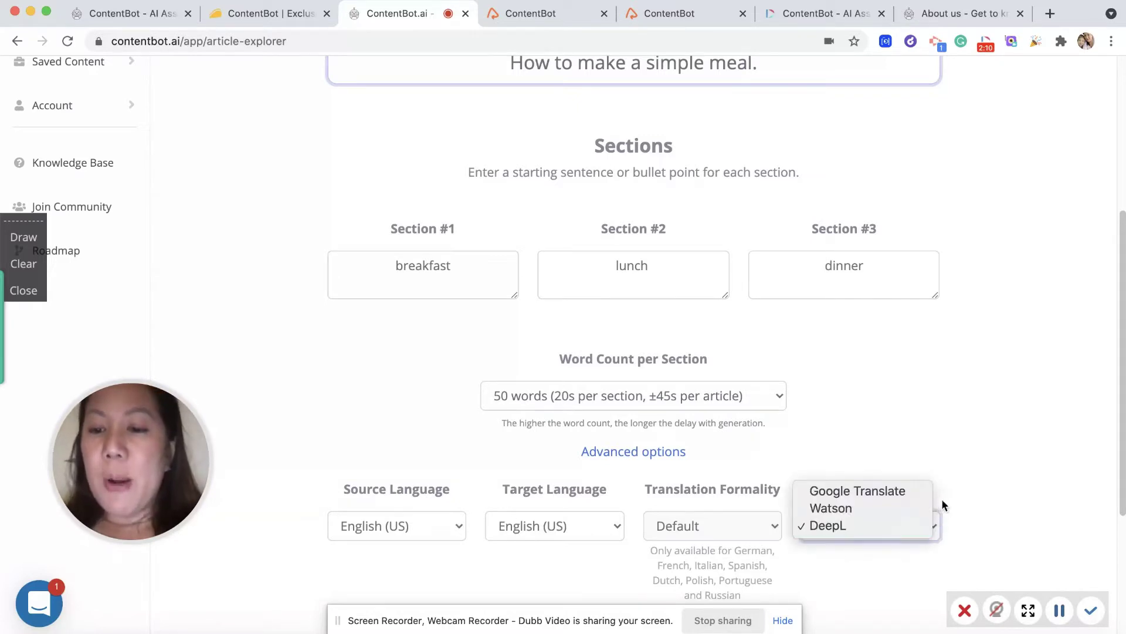
left_click(984, 464)
left_click(868, 527)
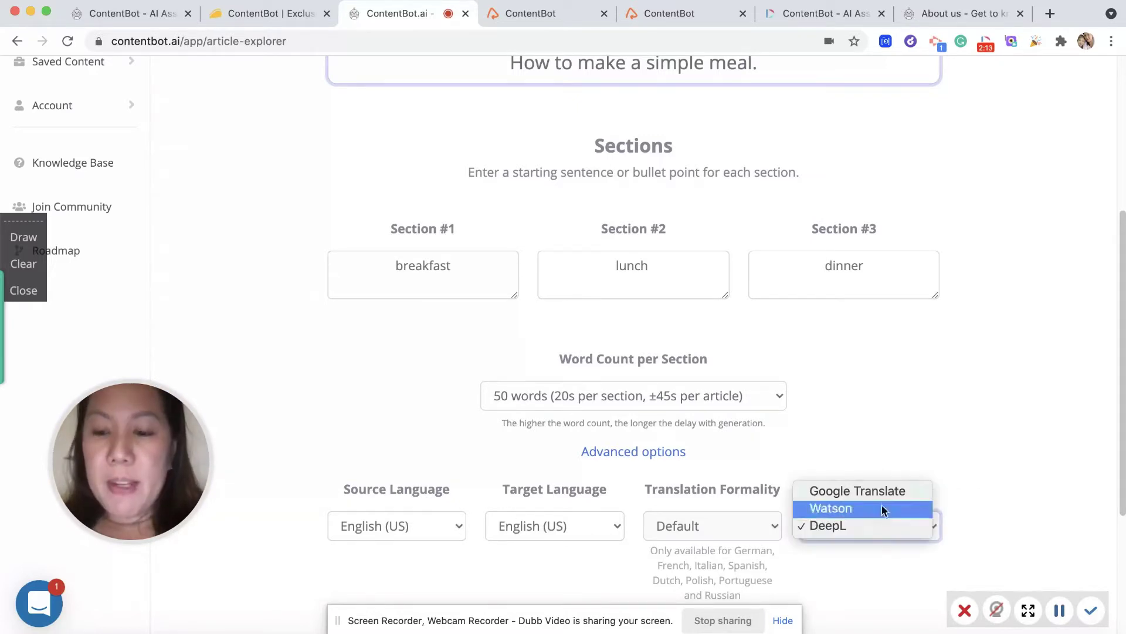
left_click(962, 389)
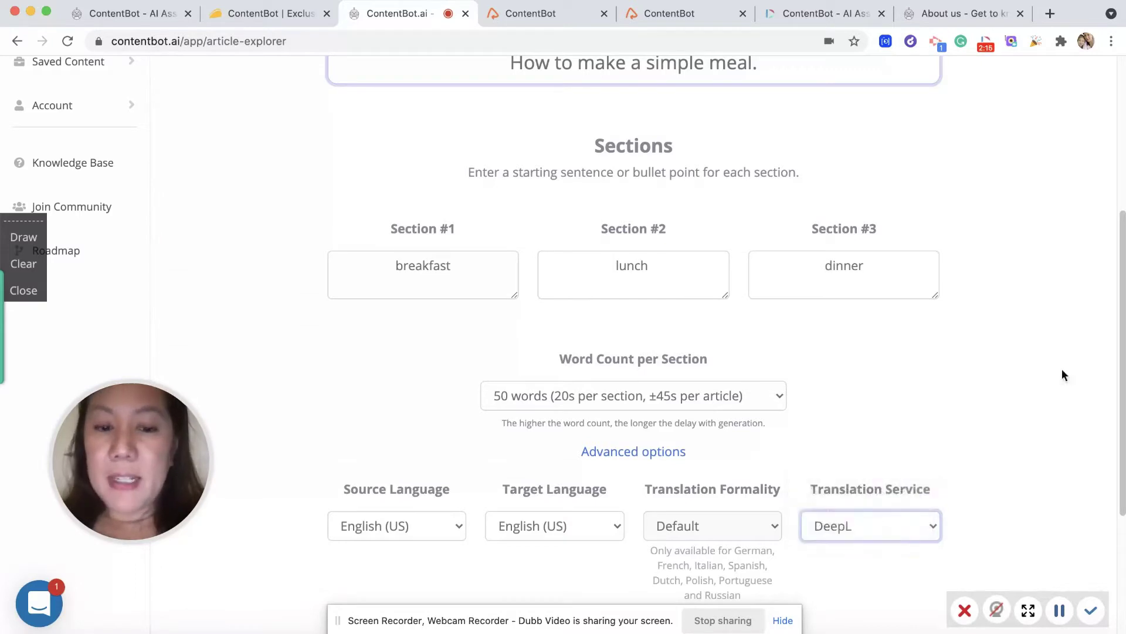
left_click(637, 453)
left_click(636, 504)
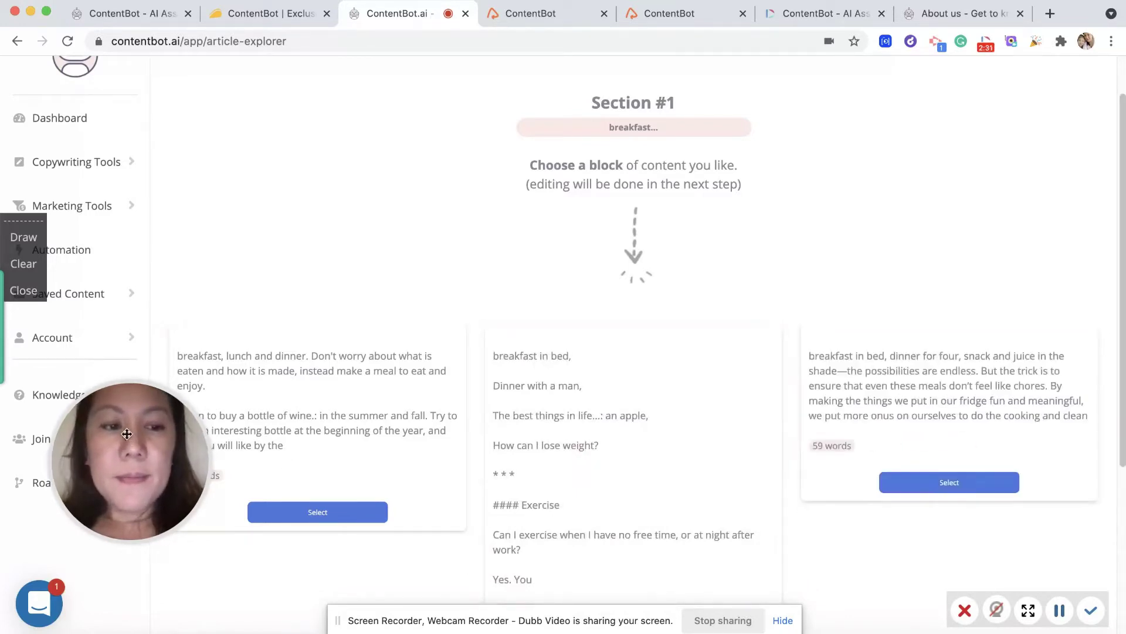
- Generate a fresh set of breakfast blocks for Section #1
left_click_drag(127, 434, 89, 349)
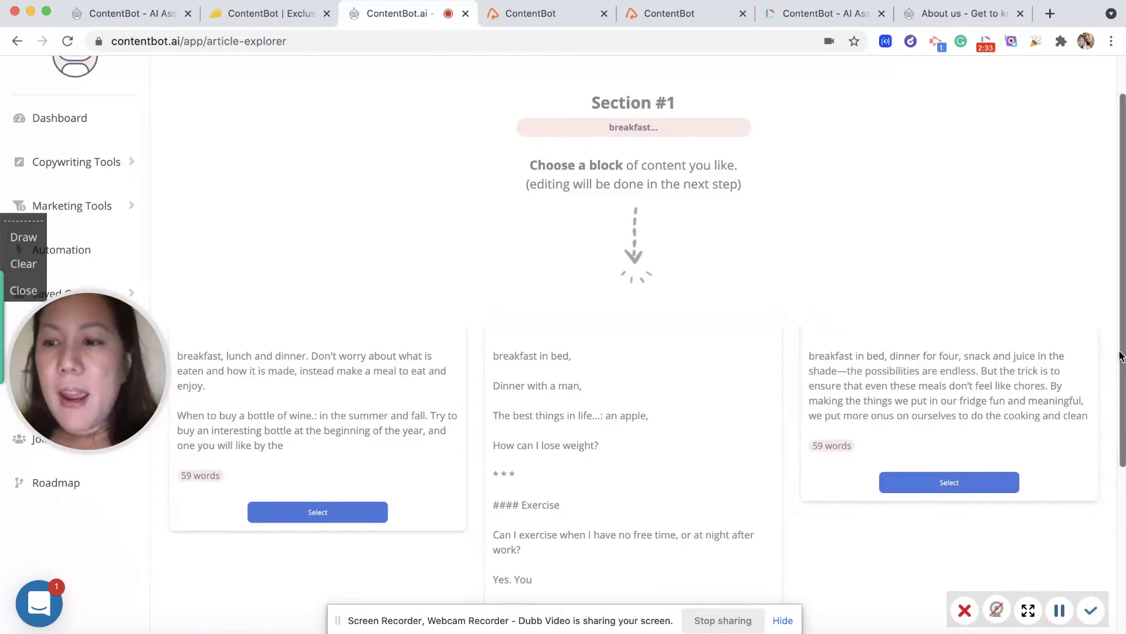
left_click_drag(1121, 356, 1121, 505)
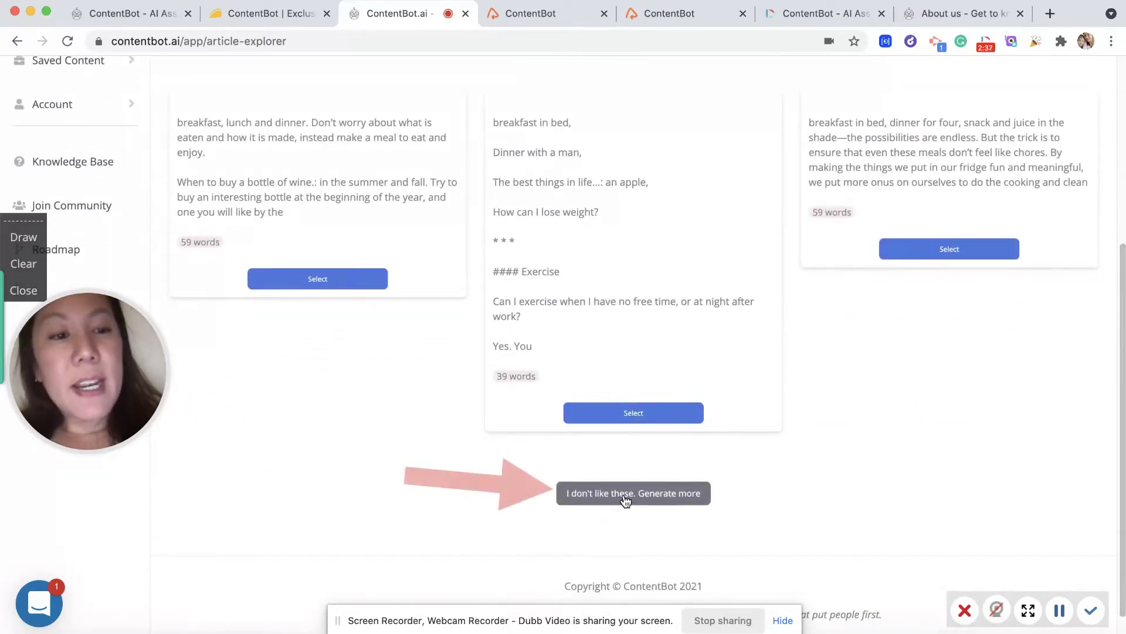
left_click(624, 500)
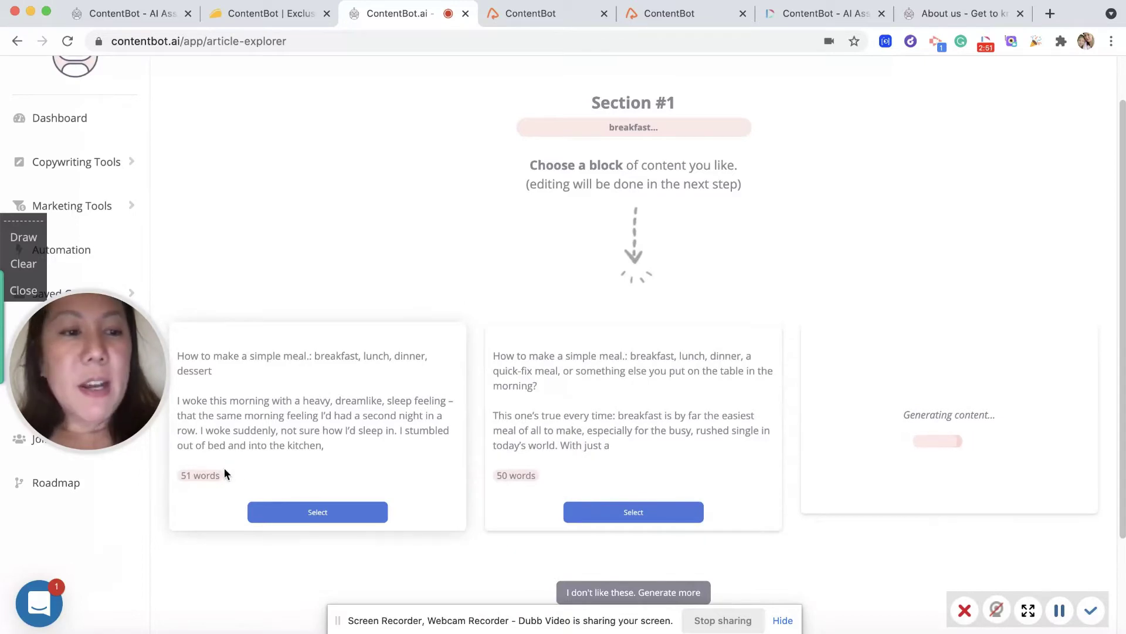
- Select the quick-fix breakfast block, a lunch block and the dinner-at-home block
mouse_move(186, 445)
left_mouse_down()
mouse_move(162, 489)
mouse_move(253, 476)
mouse_move(232, 452)
left_mouse_up()
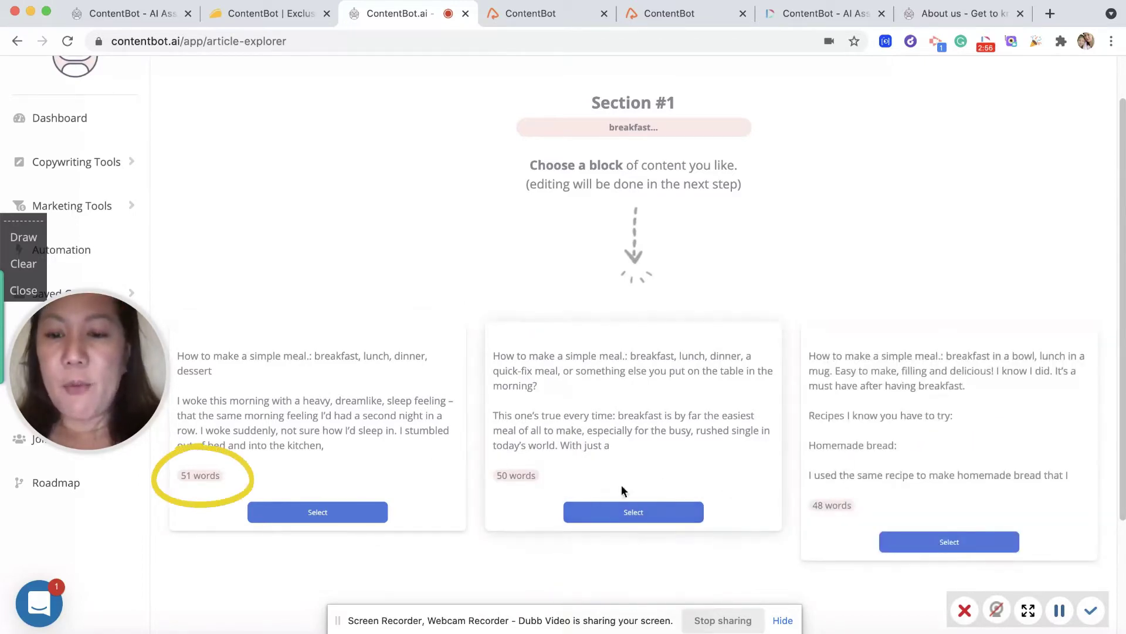
left_click(602, 512)
scroll(1124, 411, "down", 3)
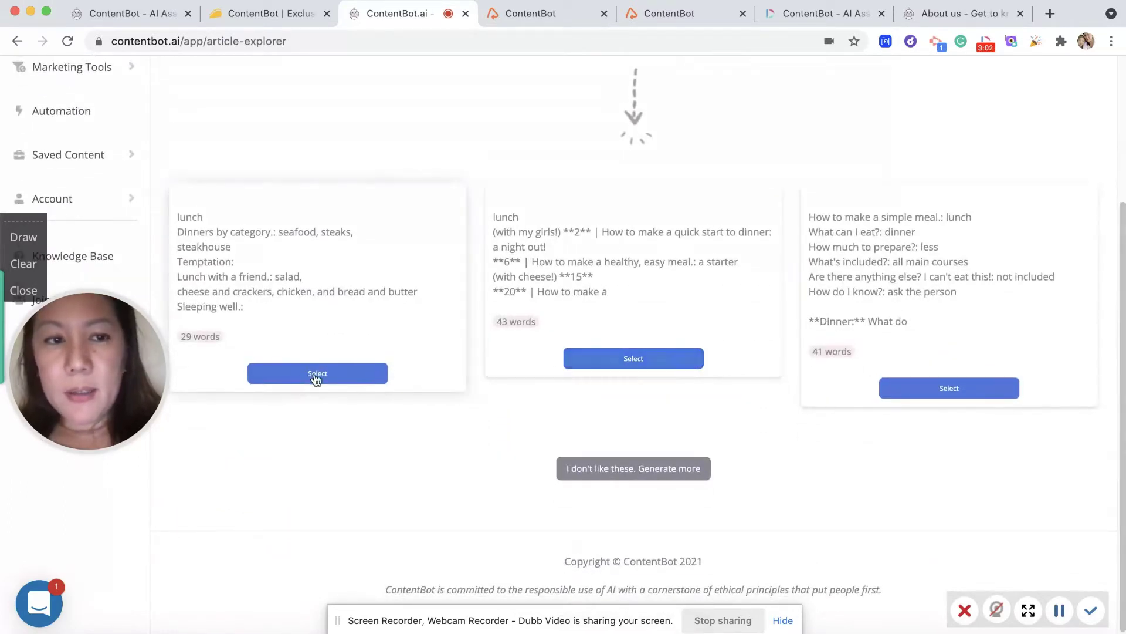
left_click(933, 390)
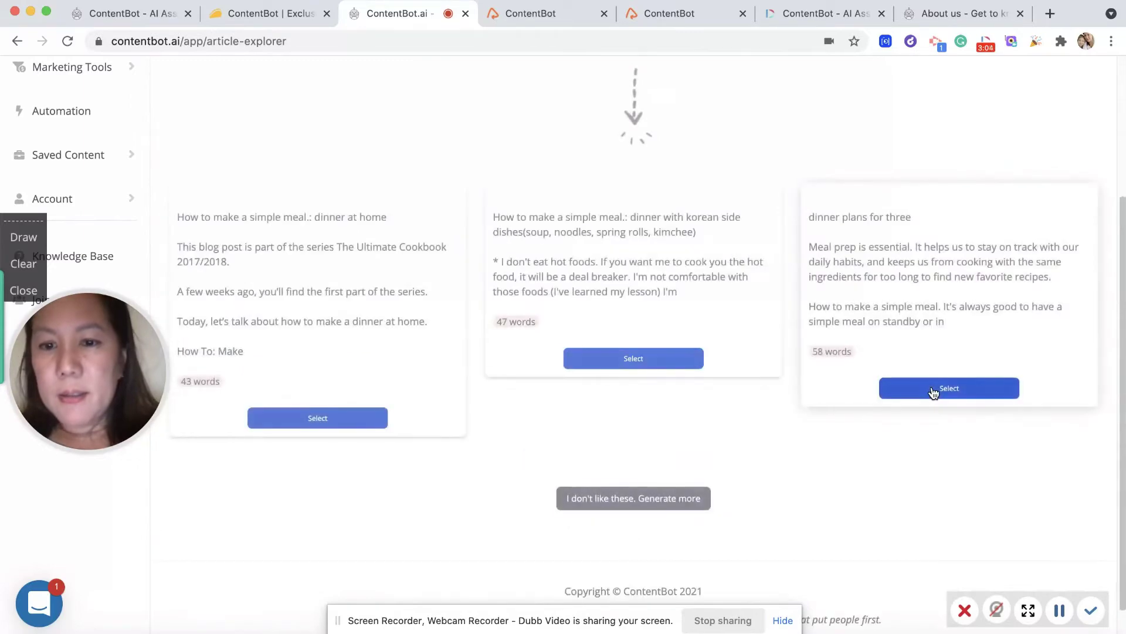
left_click(342, 420)
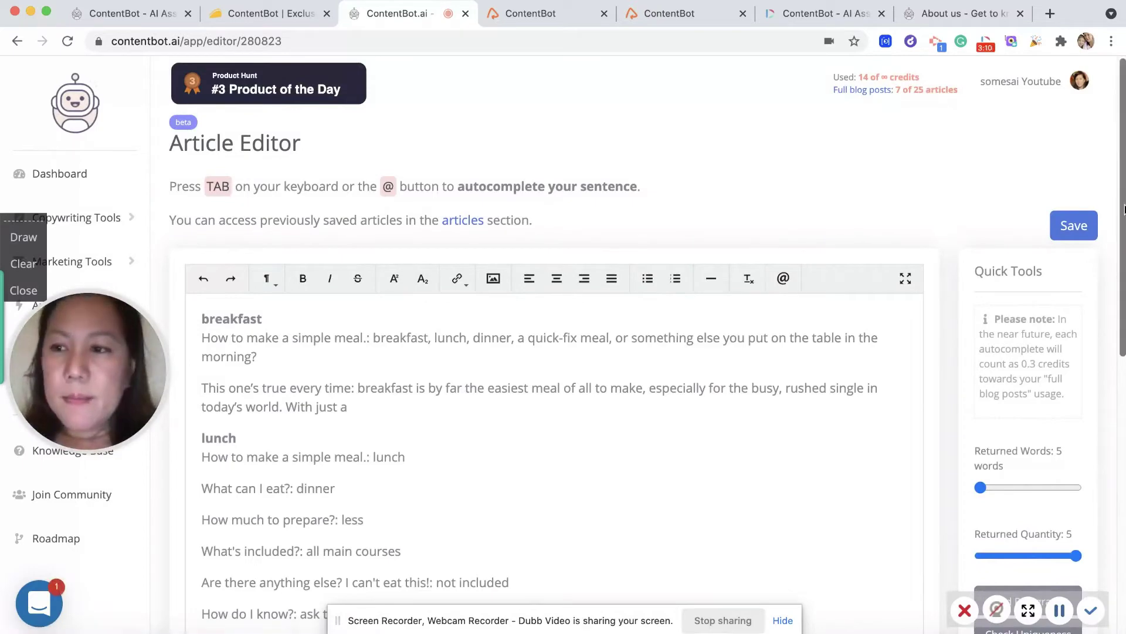
- Scroll through the 138-word meal article and open Add Paragraph in Quick Tools
left_click_drag(1118, 219, 1110, 382)
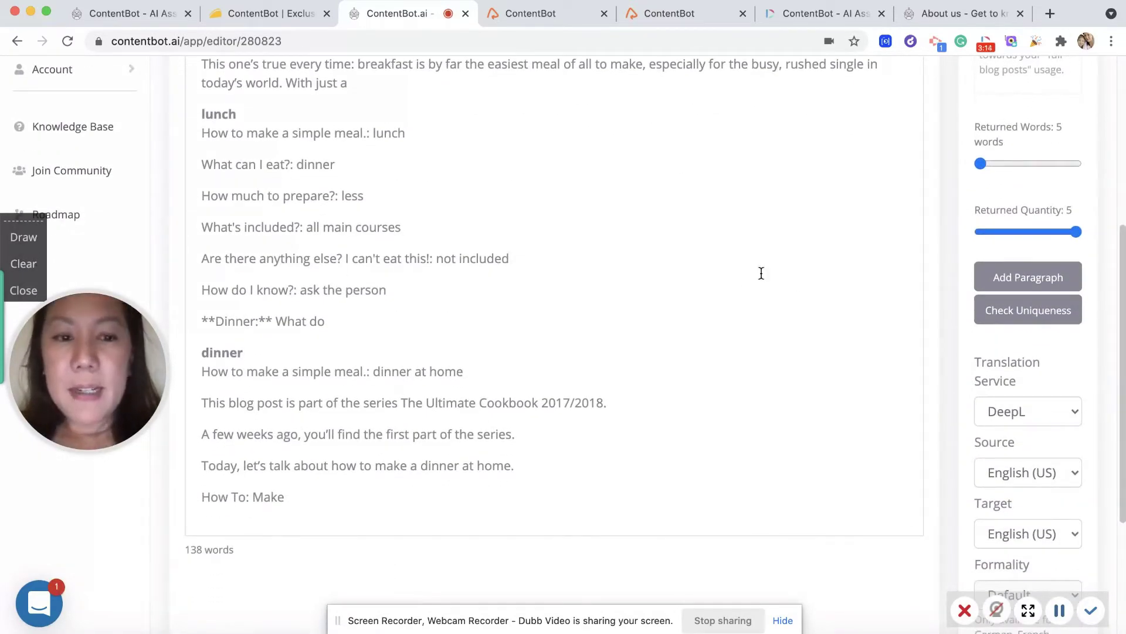
scroll(1115, 246, "up", 3)
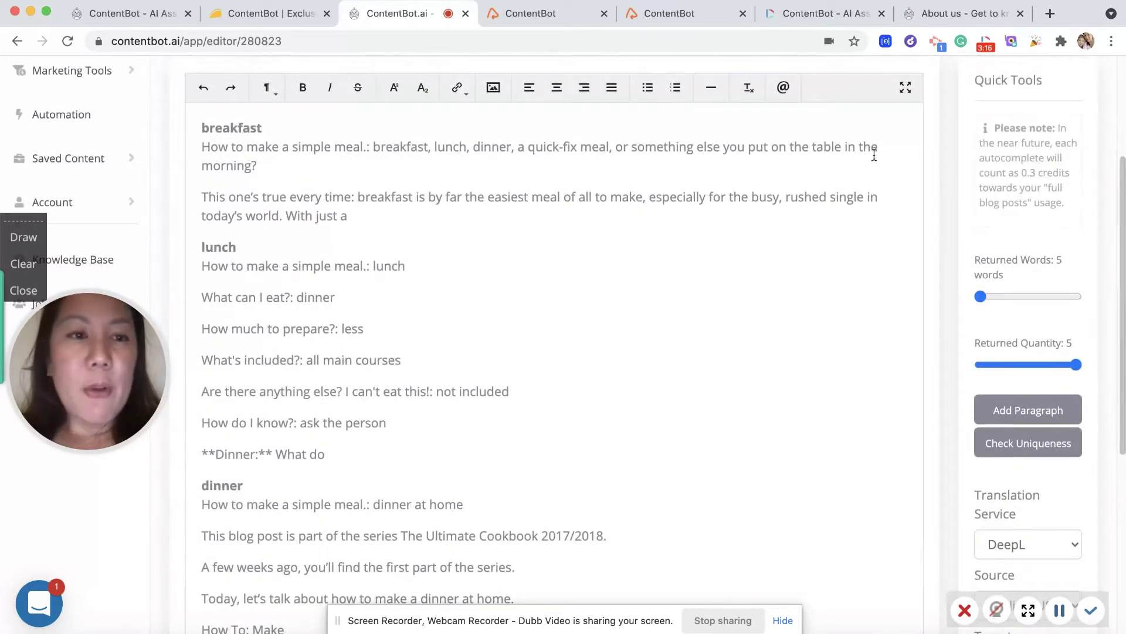
scroll(1111, 337, "down", 3)
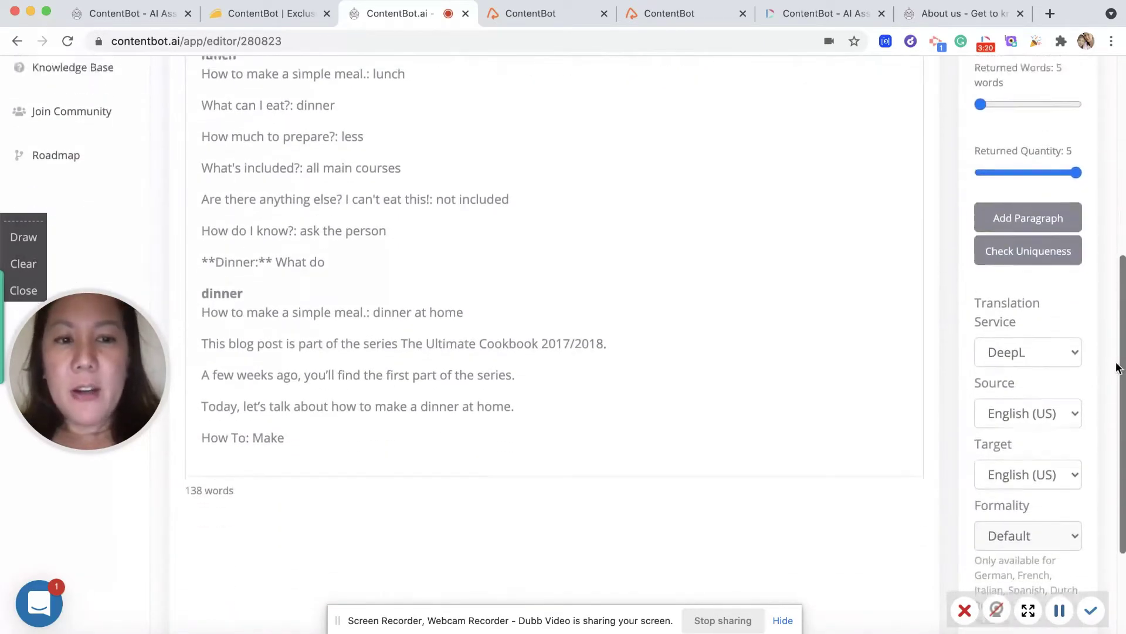
scroll(1110, 337, "up", 2)
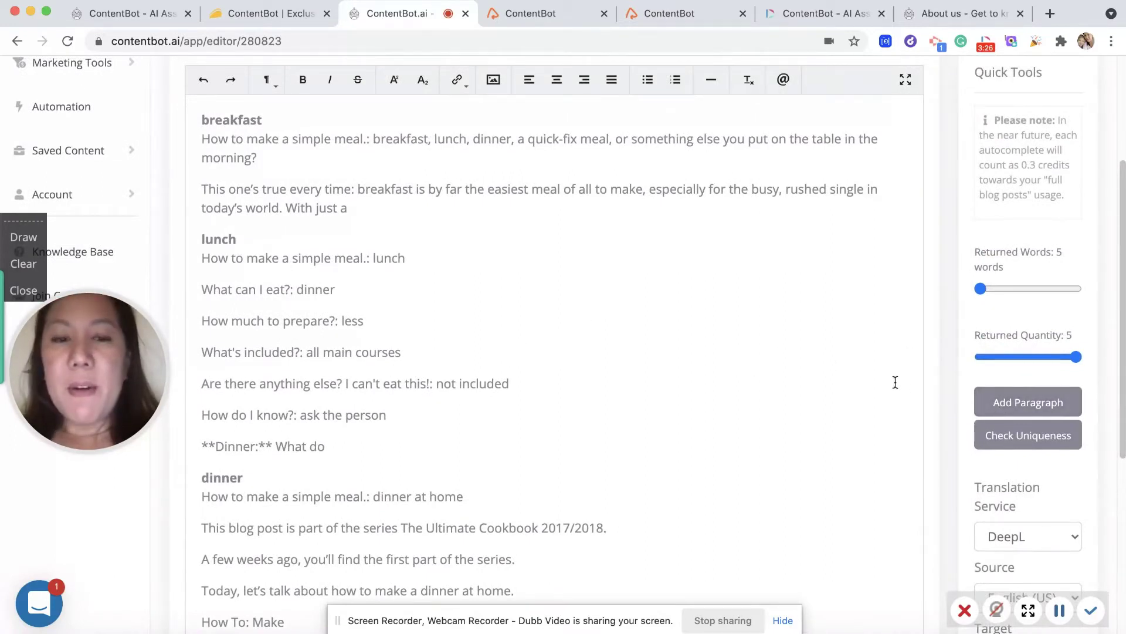
left_click(1045, 401)
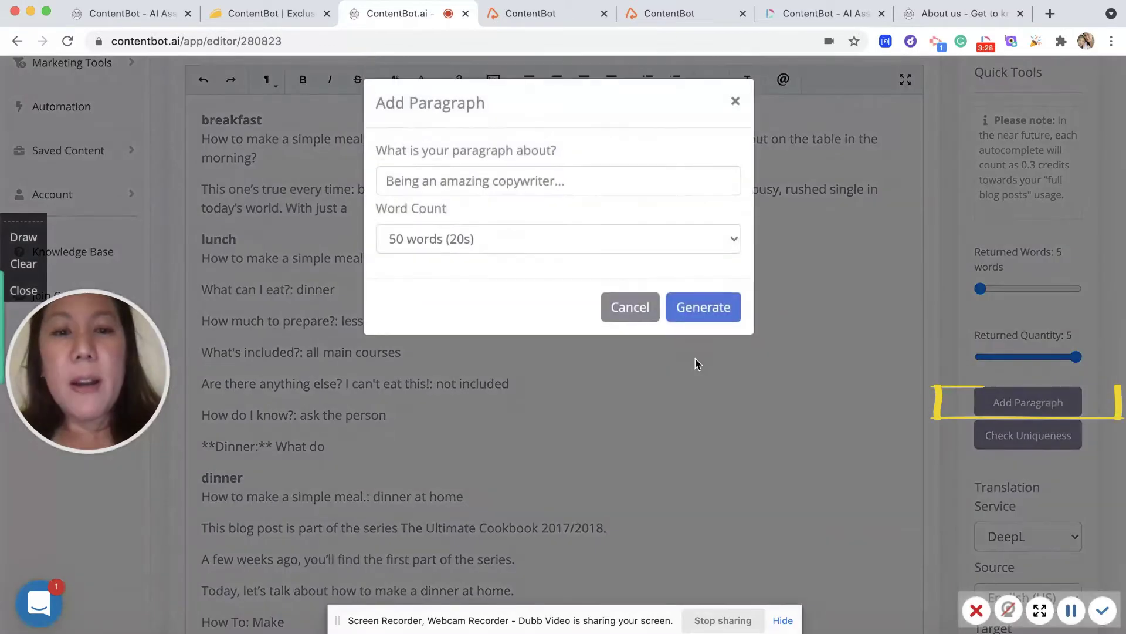
- Generate a paragraph on the topic 'amish meal' at the end of the article
left_click(488, 182)
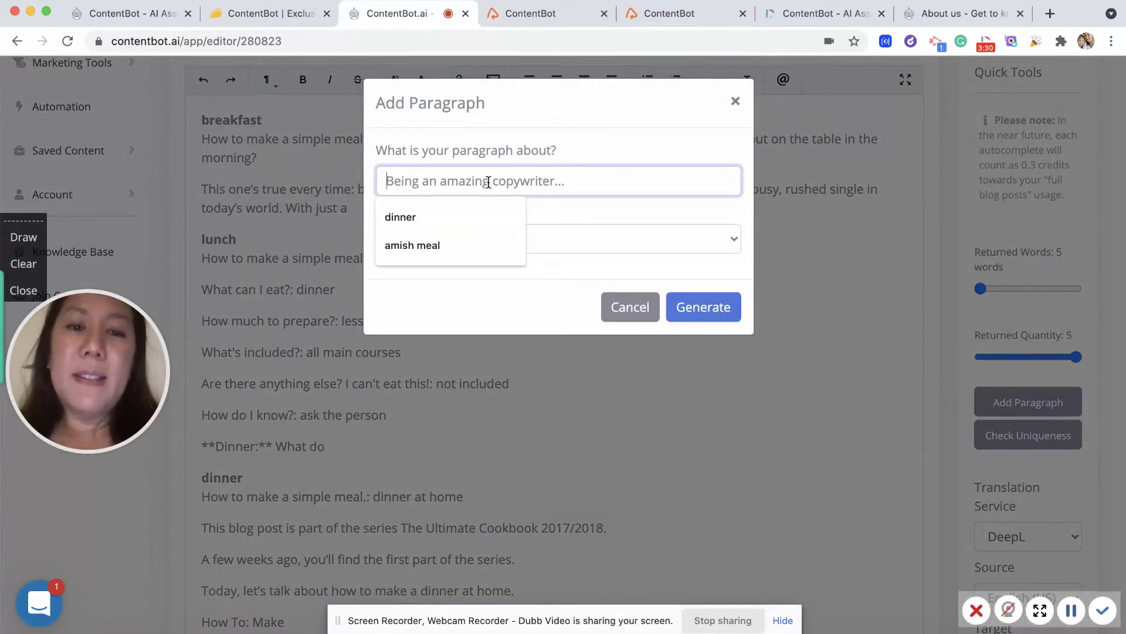
left_click(449, 242)
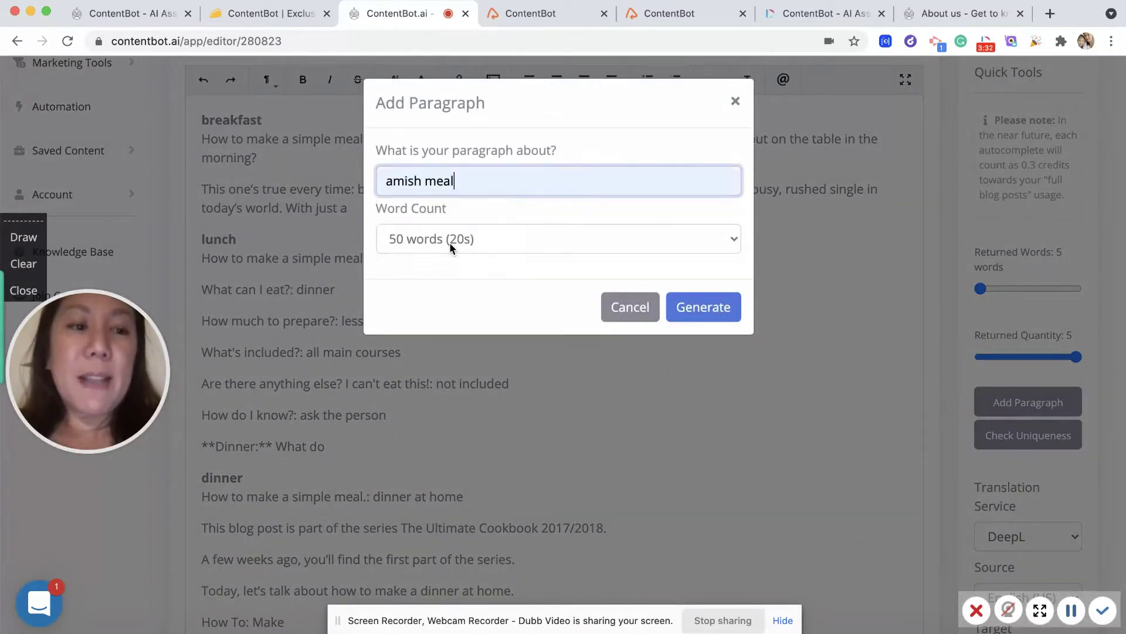
left_click(698, 310)
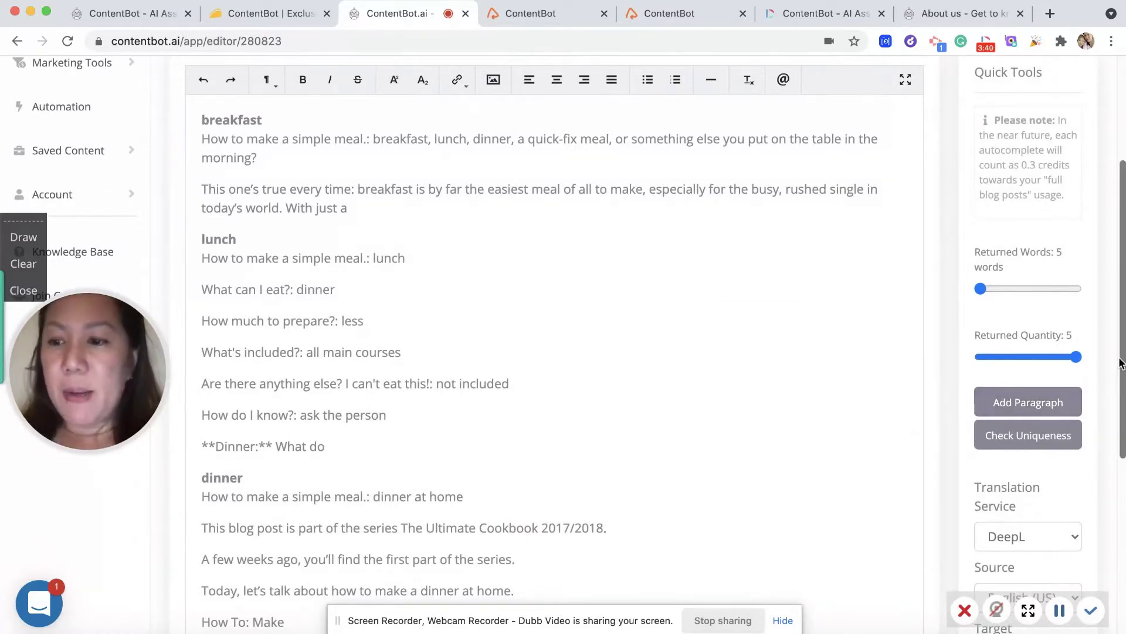
scroll(1121, 363, "down", 5)
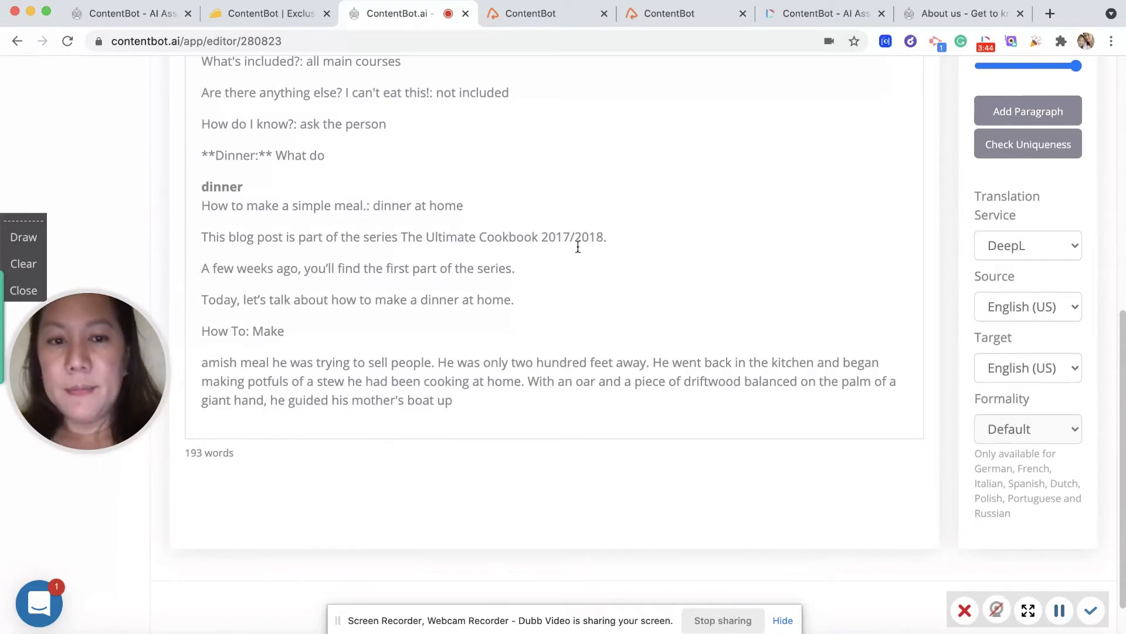
mouse_move(141, 392)
left_mouse_down()
mouse_move(932, 410)
mouse_move(141, 328)
left_mouse_up()
scroll(1095, 208, "up", 5)
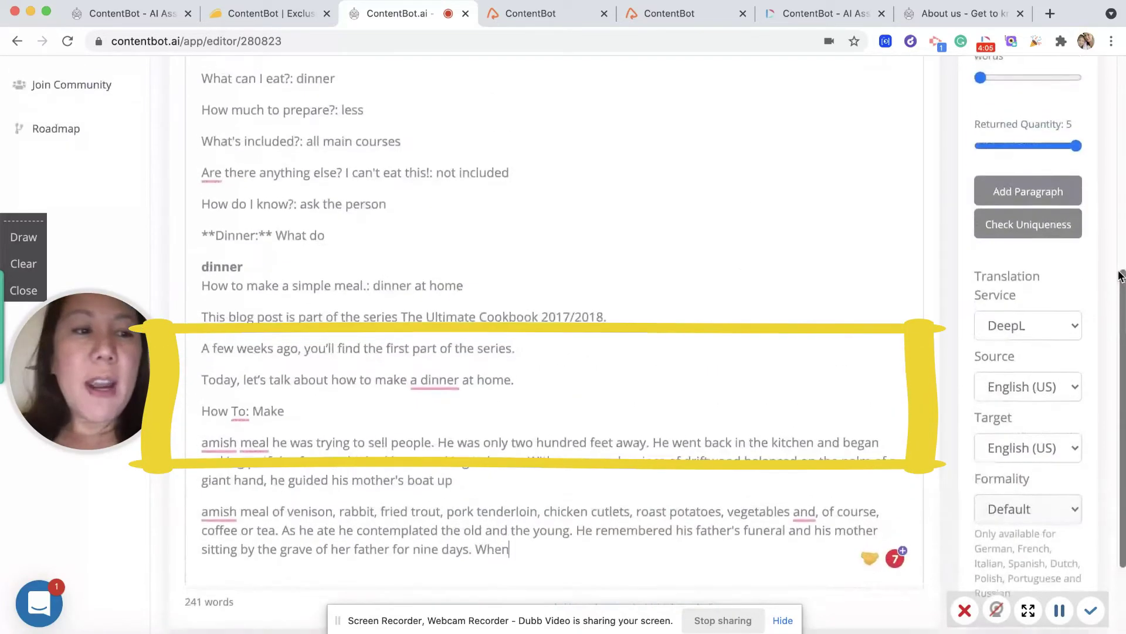
- Retype the 'lunch' heading as 'Lunch'
left_click_drag(239, 175, 178, 177)
type("Lunch")
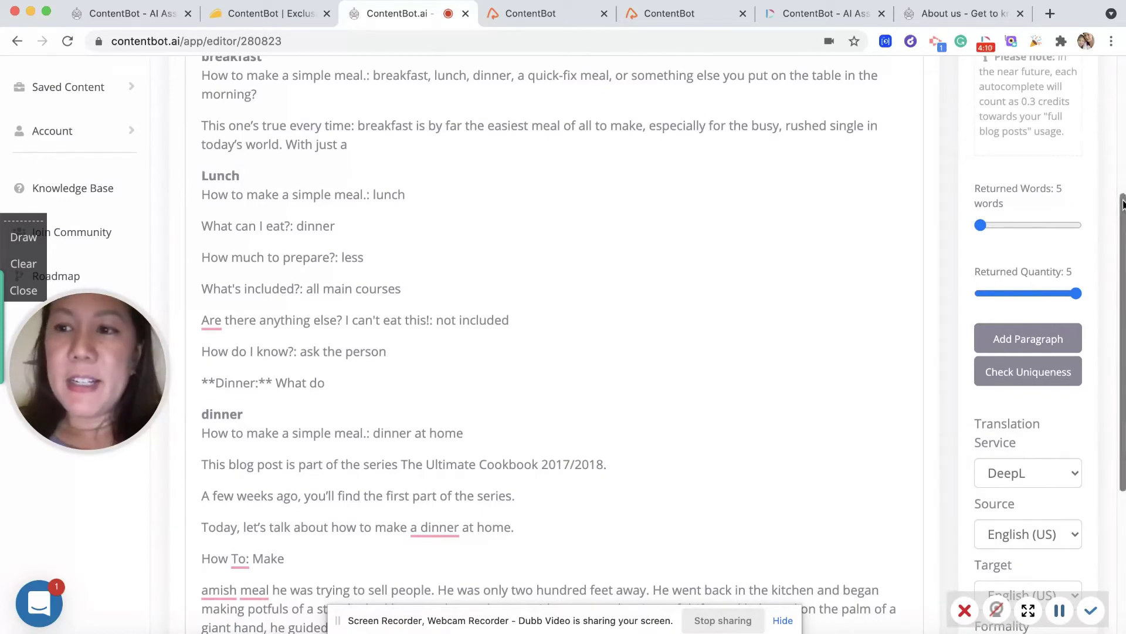
scroll(1121, 202, "up", 3)
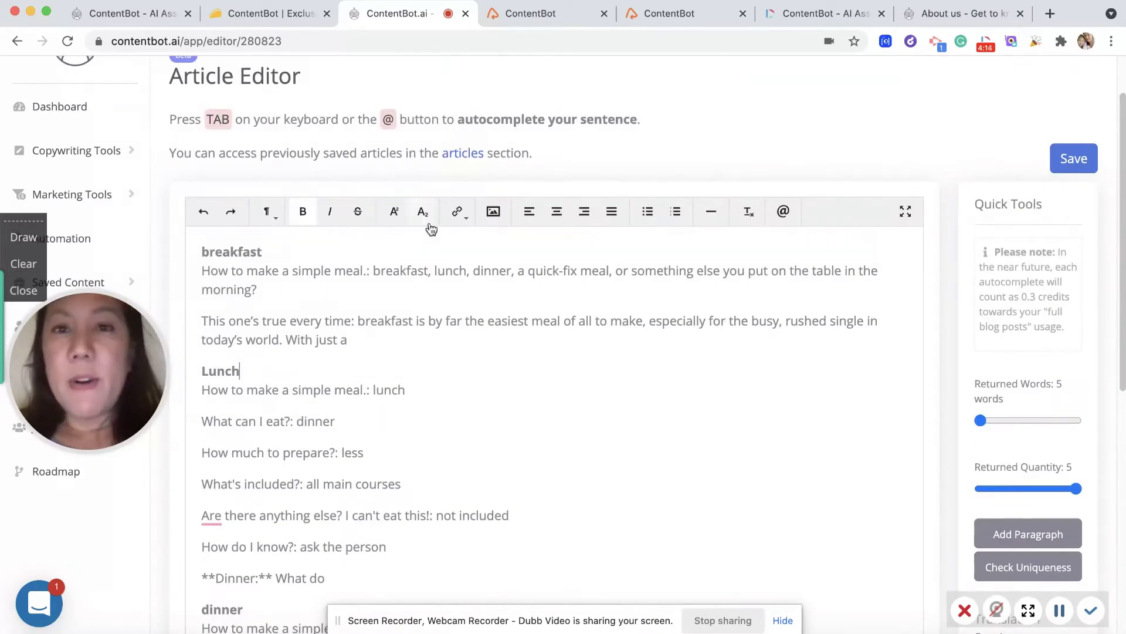
left_click_drag(176, 379, 290, 246)
scroll(1120, 347, "down", 1)
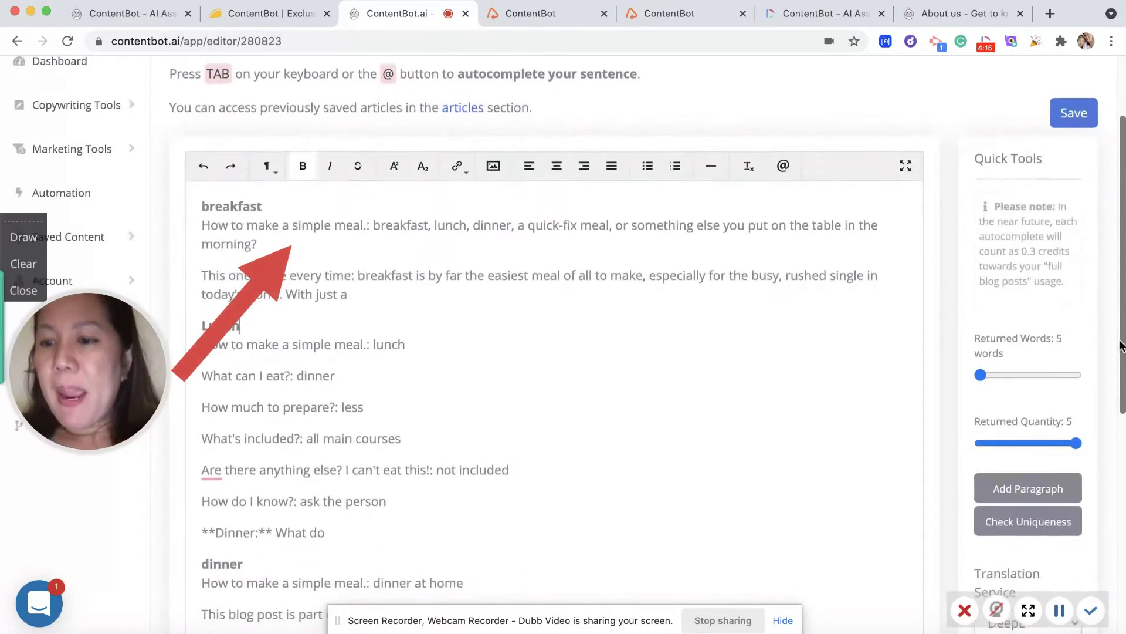
left_click_drag(1120, 346, 1118, 426)
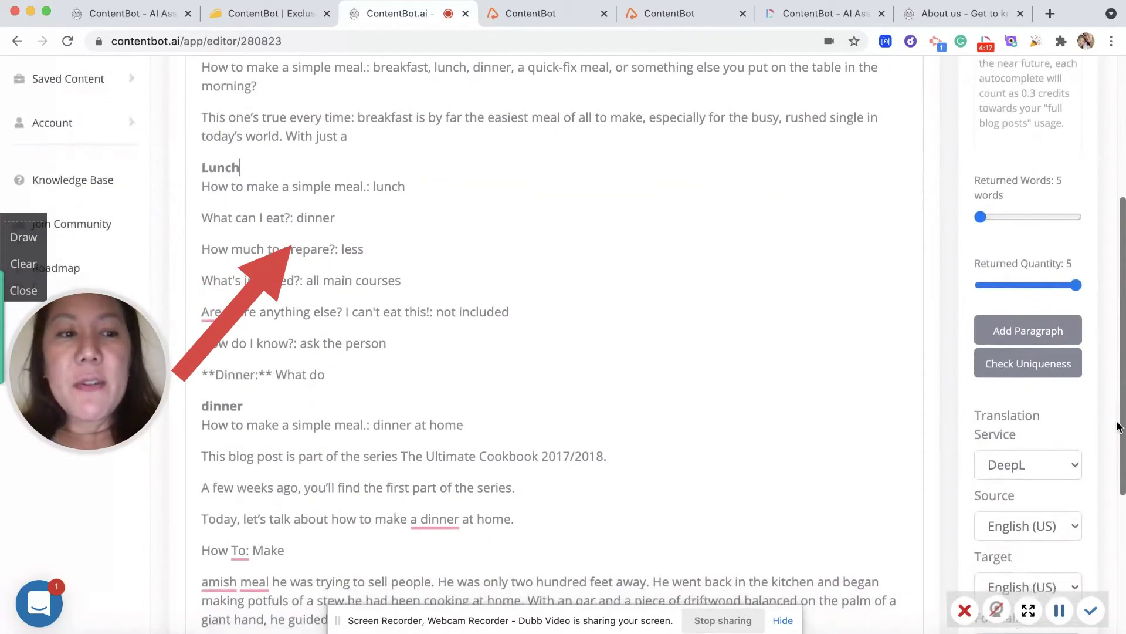
left_click(1048, 372)
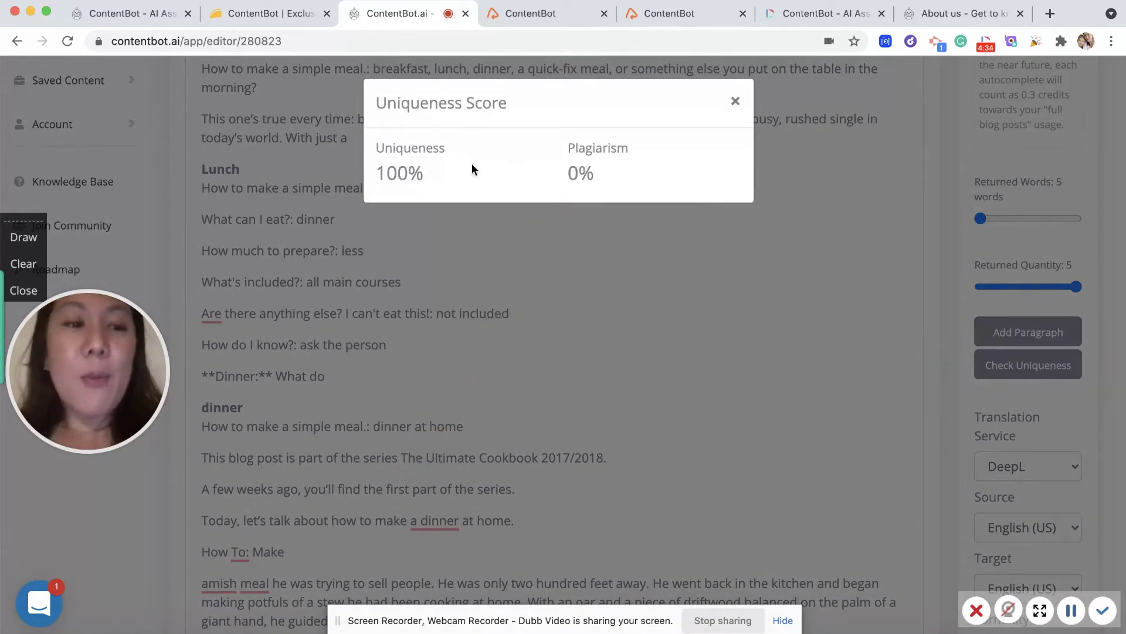
left_click(735, 101)
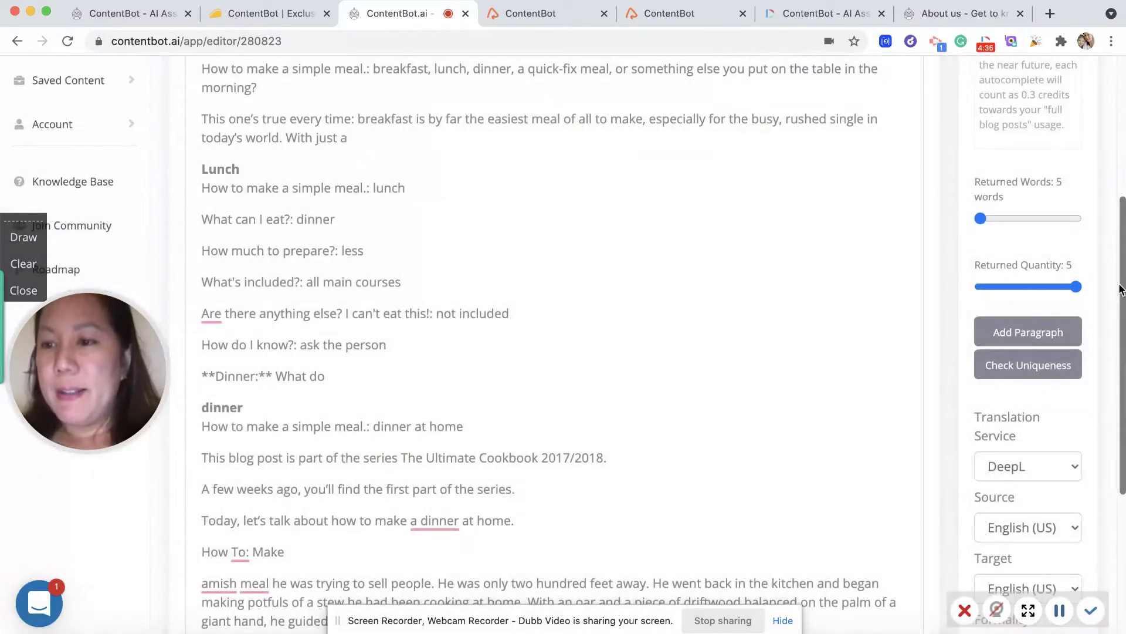
scroll(1120, 291, "down", 5)
scroll(1082, 147, "up", 8)
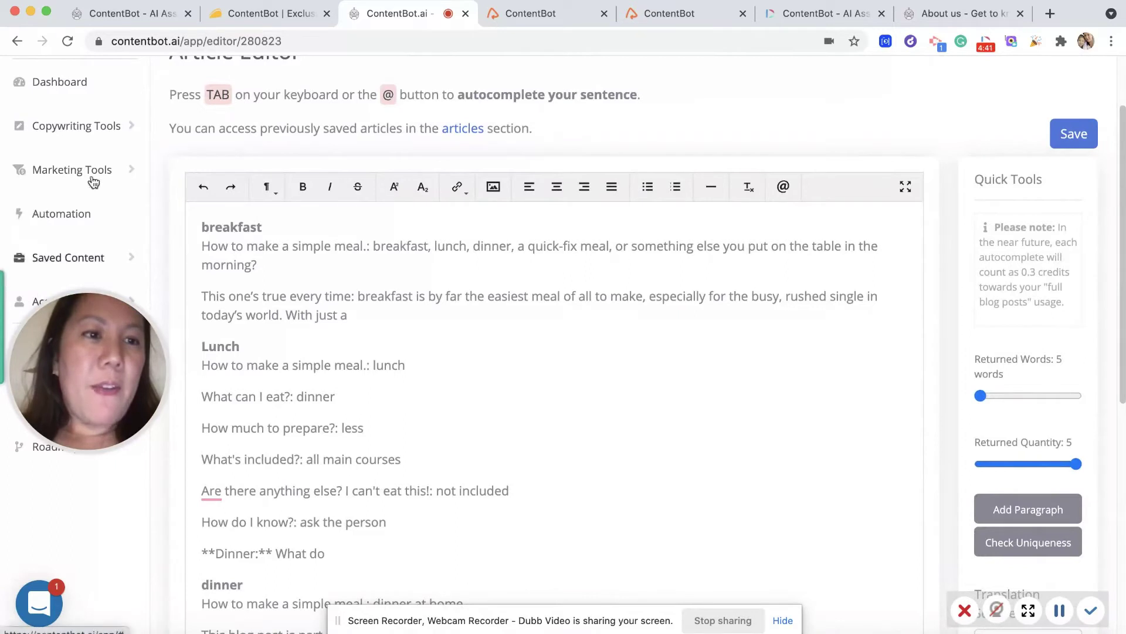
- Generate Finish The Sentence completions for 'I really love pandas because'
left_click(122, 140)
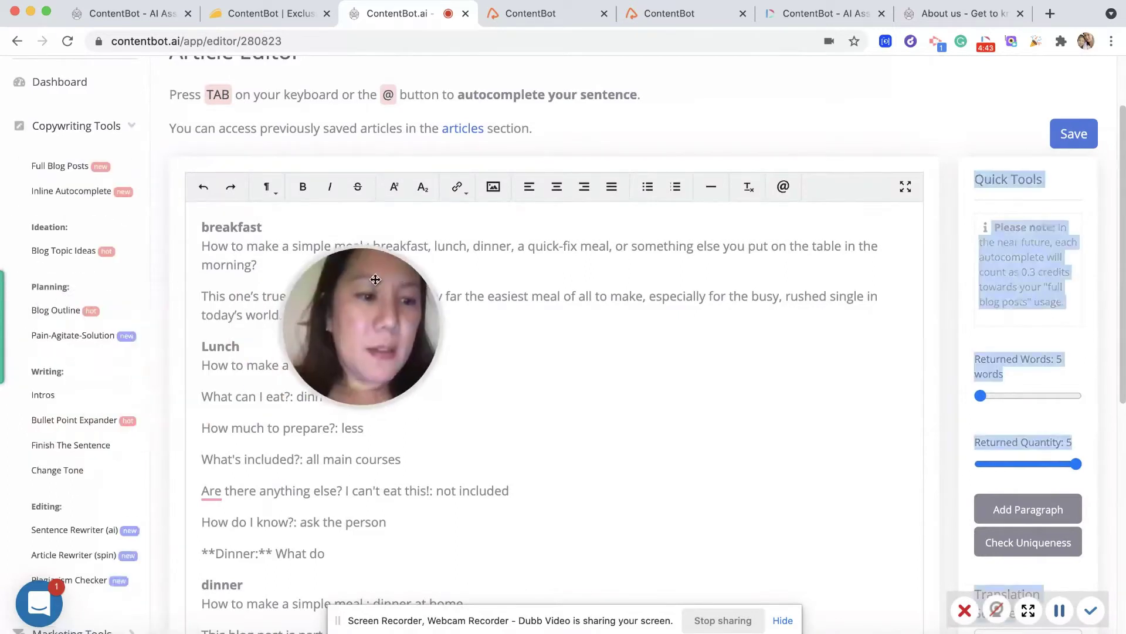
left_click(94, 444)
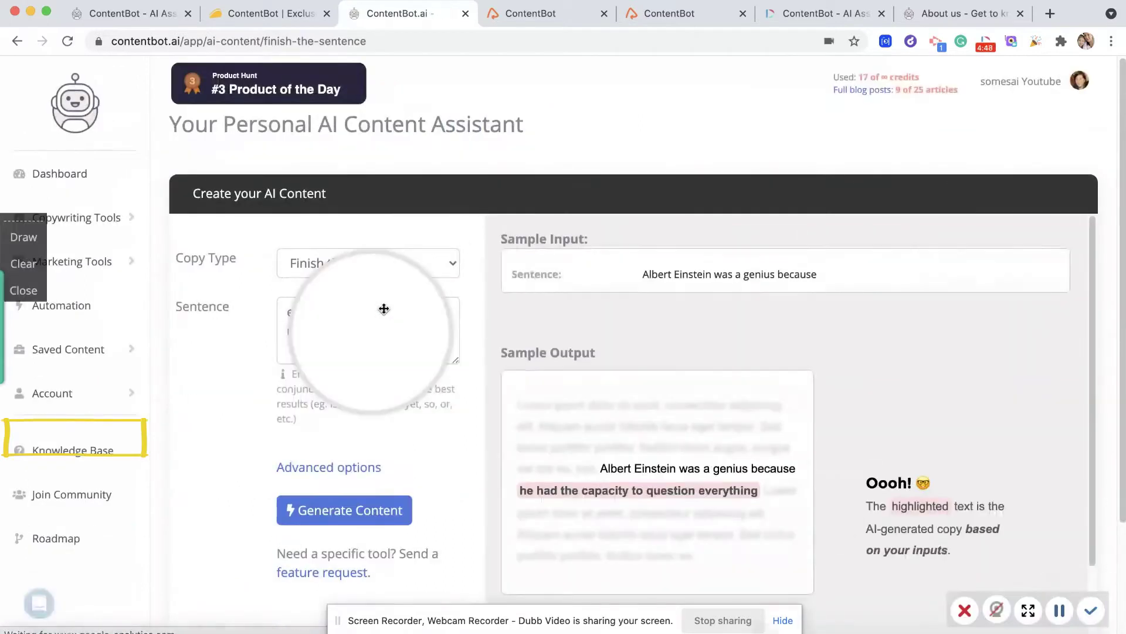
left_click_drag(381, 335, 77, 321)
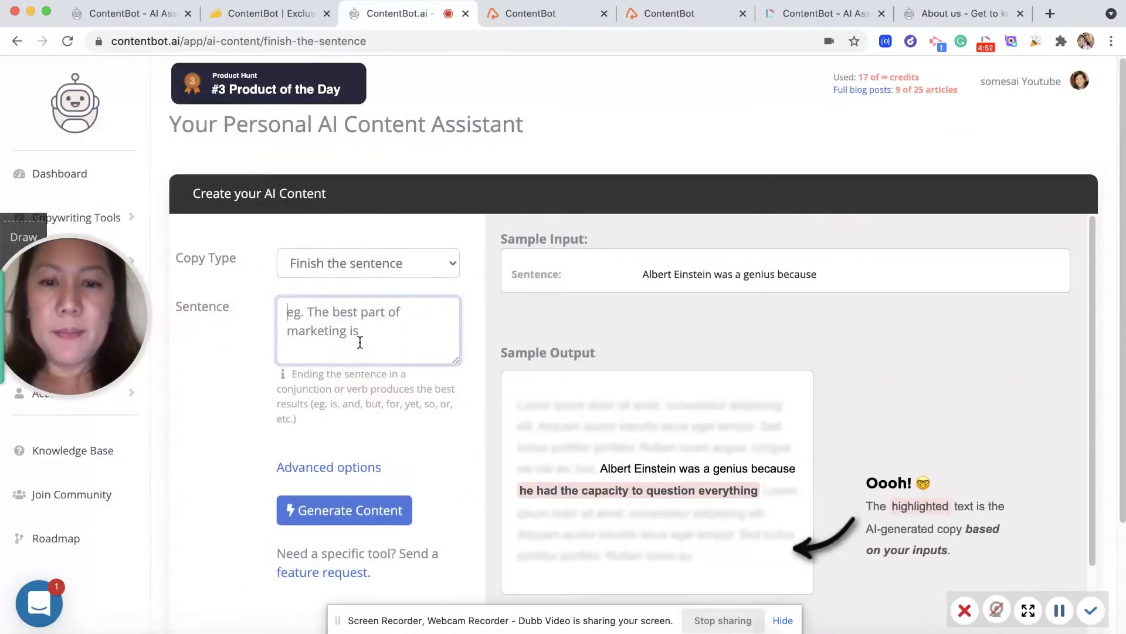
type("I reall")
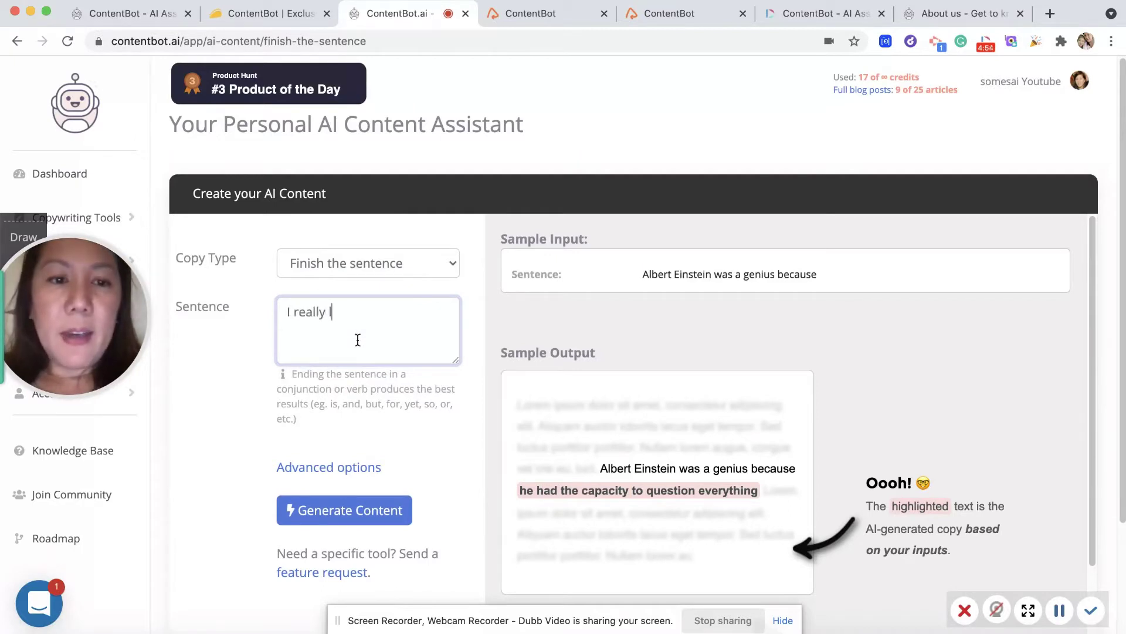
type("y love pandas")
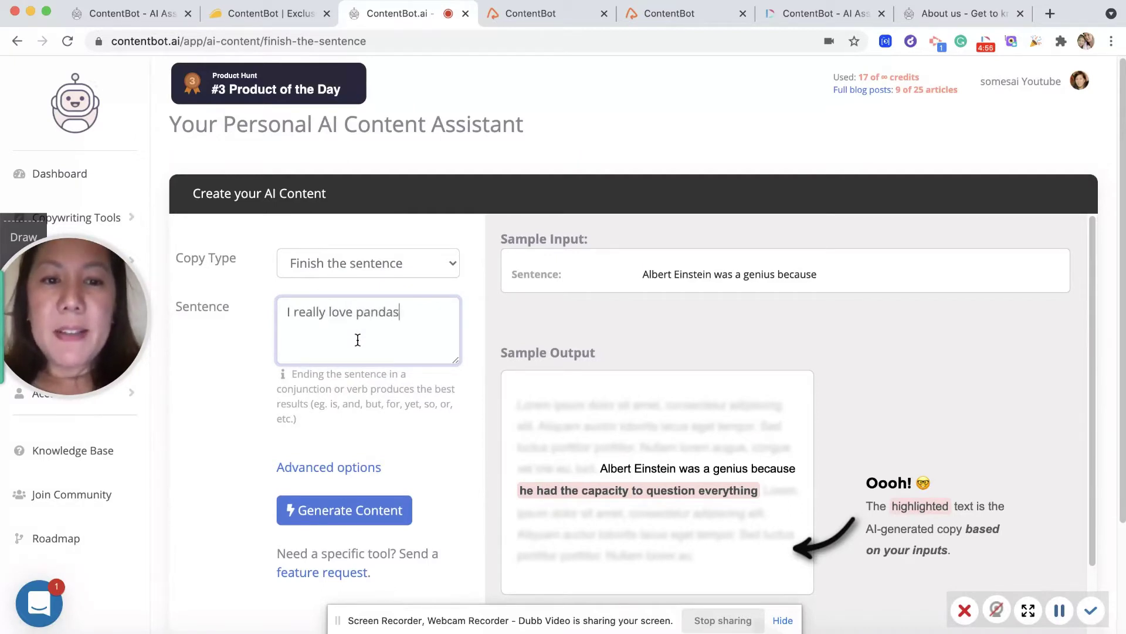
type(" becau")
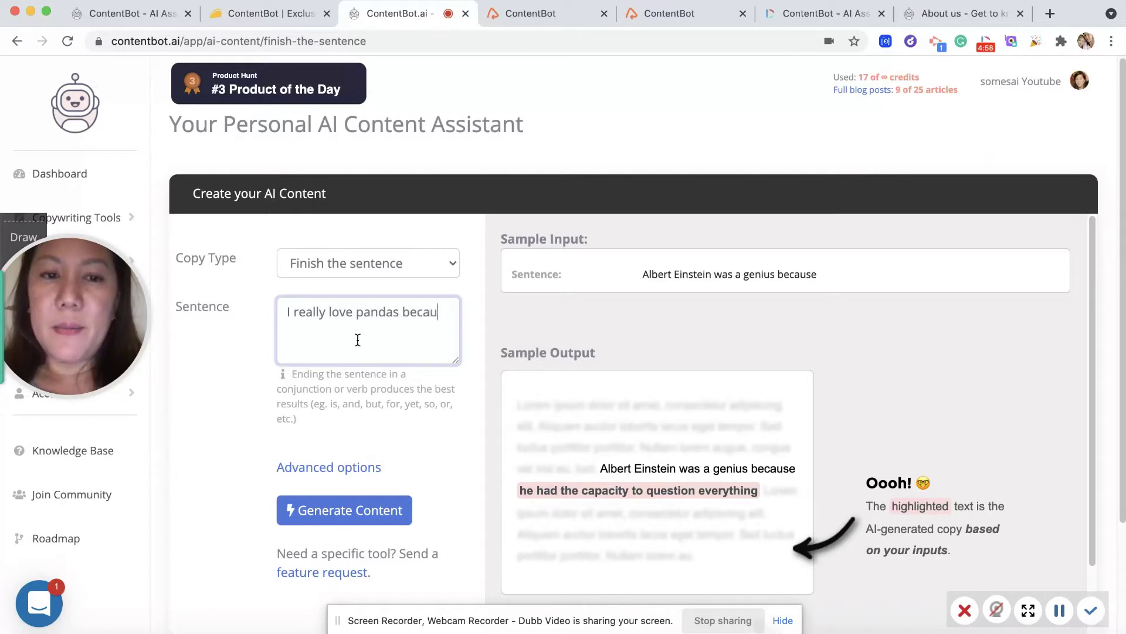
type("se")
left_click(357, 506)
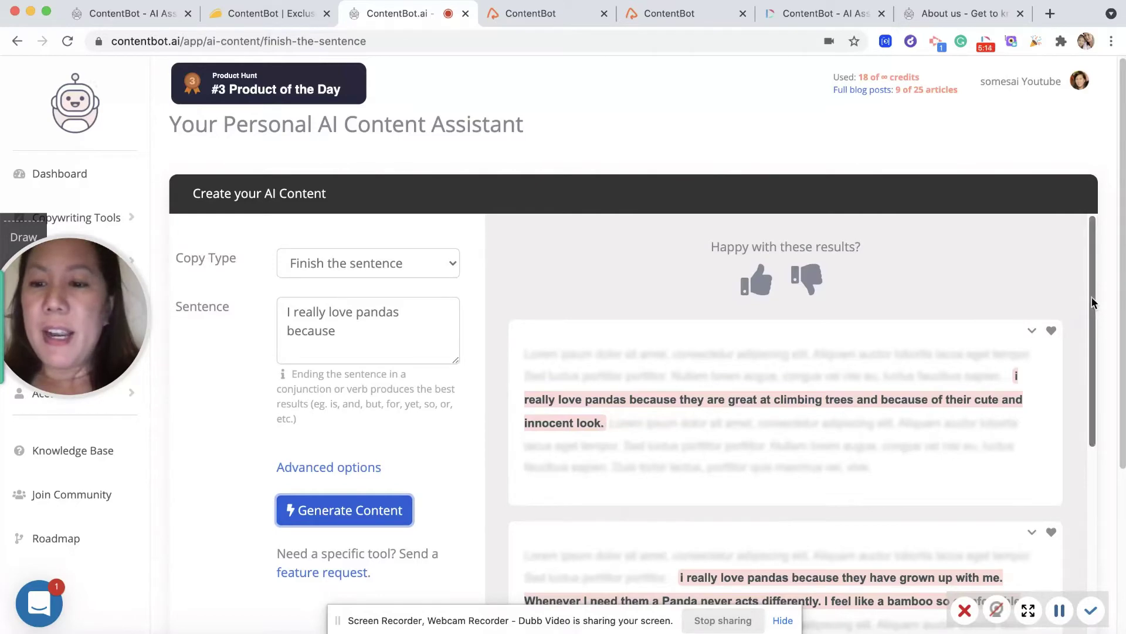
- Favourite the completion about climbing trees
mouse_move(1093, 302)
left_mouse_down()
mouse_move(1082, 589)
mouse_move(1100, 320)
left_mouse_up()
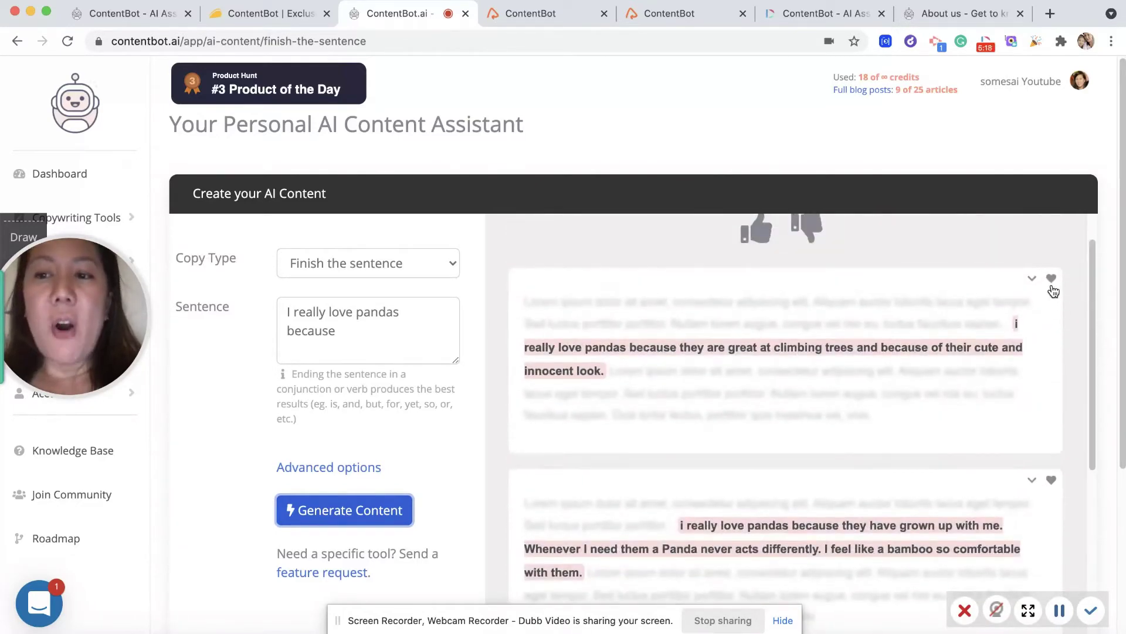
mouse_move(1053, 291)
left_mouse_down()
mouse_move(1050, 262)
mouse_move(1053, 283)
left_mouse_up()
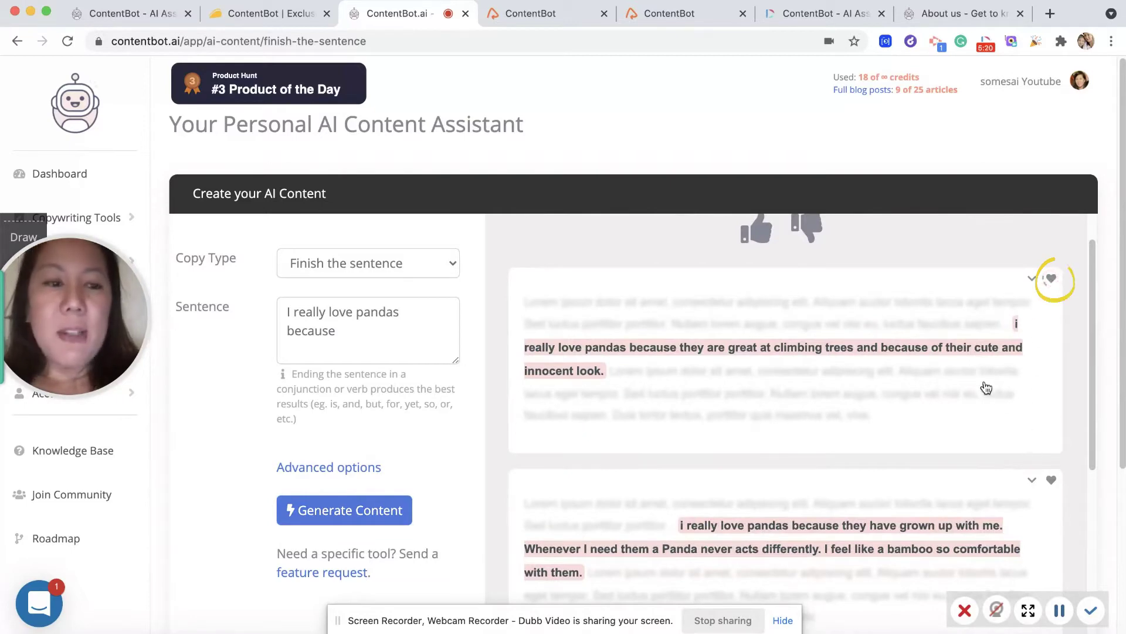
mouse_move(58, 312)
left_mouse_down()
mouse_move(197, 288)
mouse_move(295, 296)
mouse_move(277, 299)
left_mouse_up()
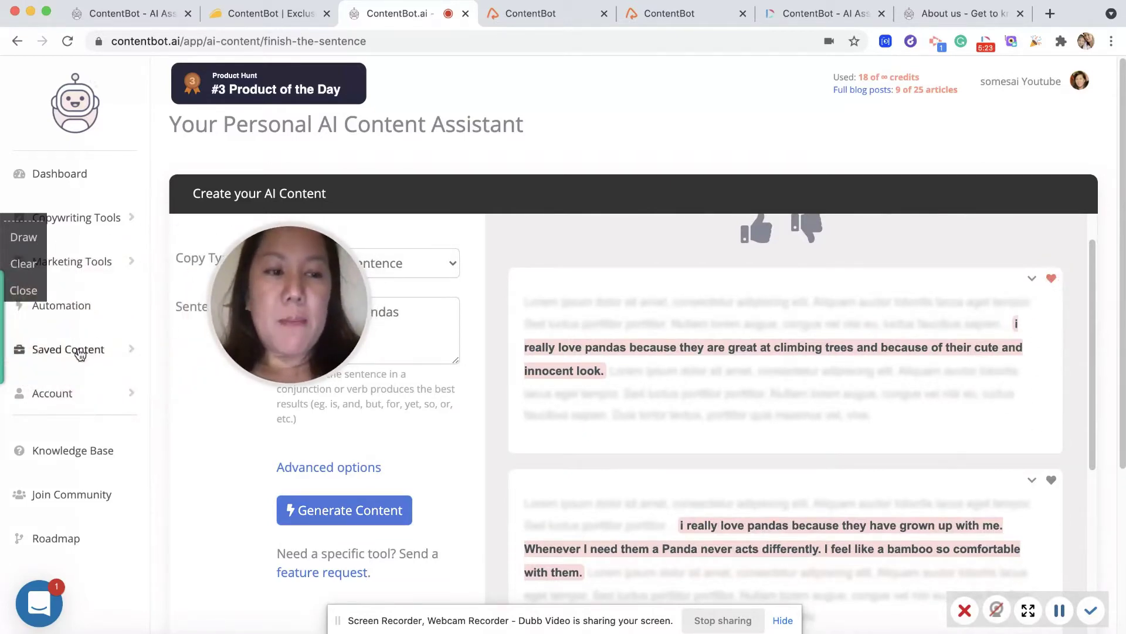
- Browse History and Favourites under Saved Content, then expand Marketing Tools
mouse_move(176, 364)
left_mouse_down()
mouse_move(7, 366)
mouse_move(176, 321)
mouse_move(180, 365)
left_mouse_up()
left_click(132, 351)
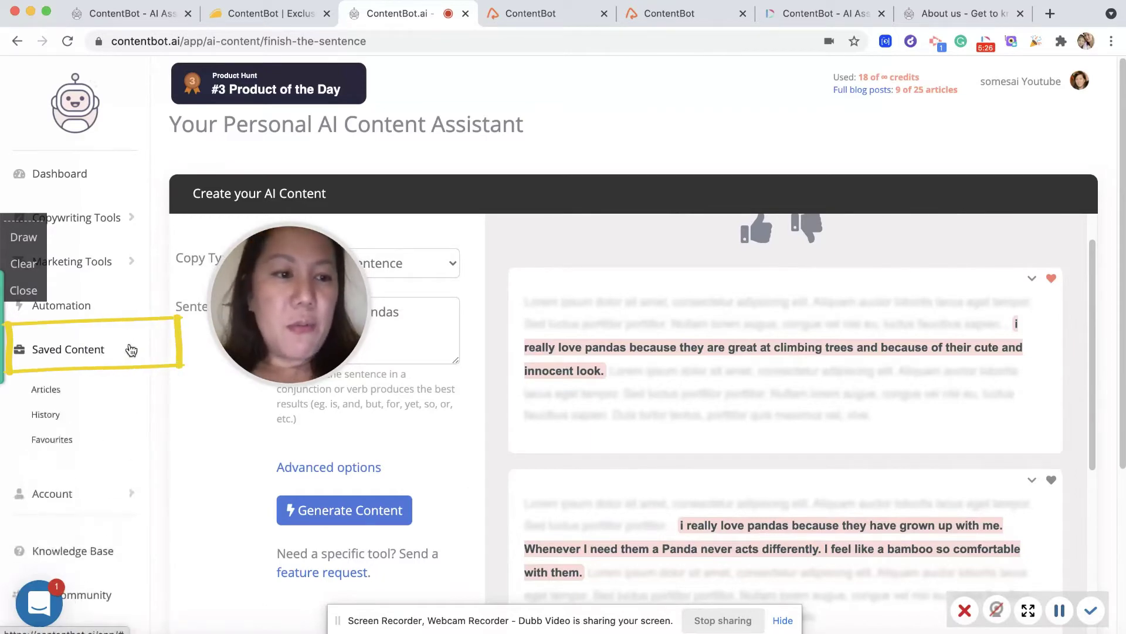
left_click(61, 422)
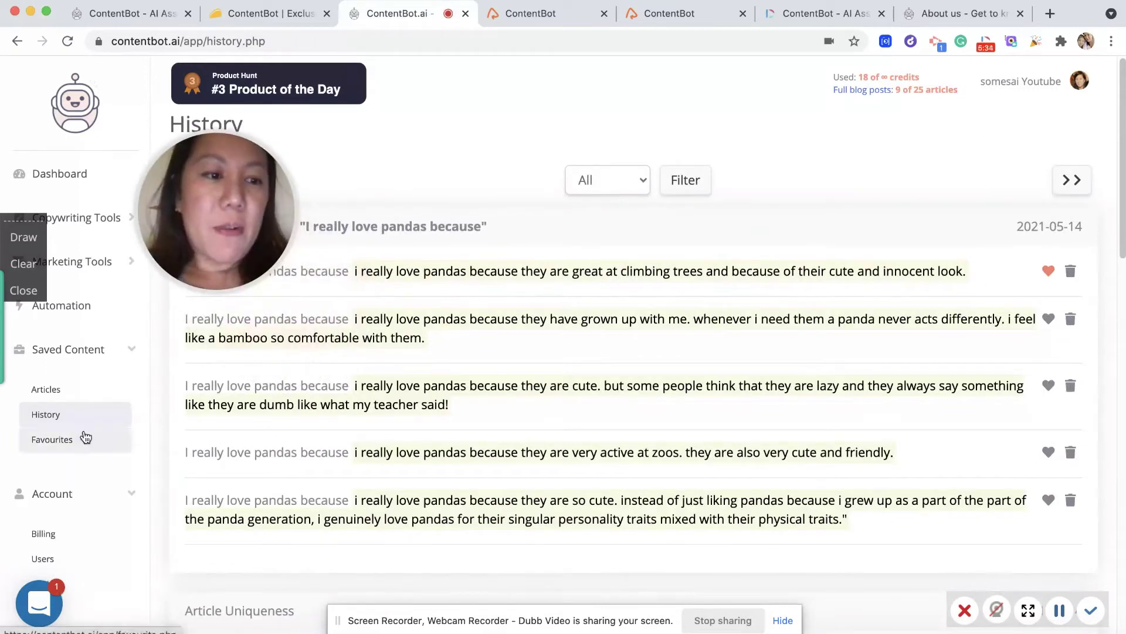
left_click(85, 438)
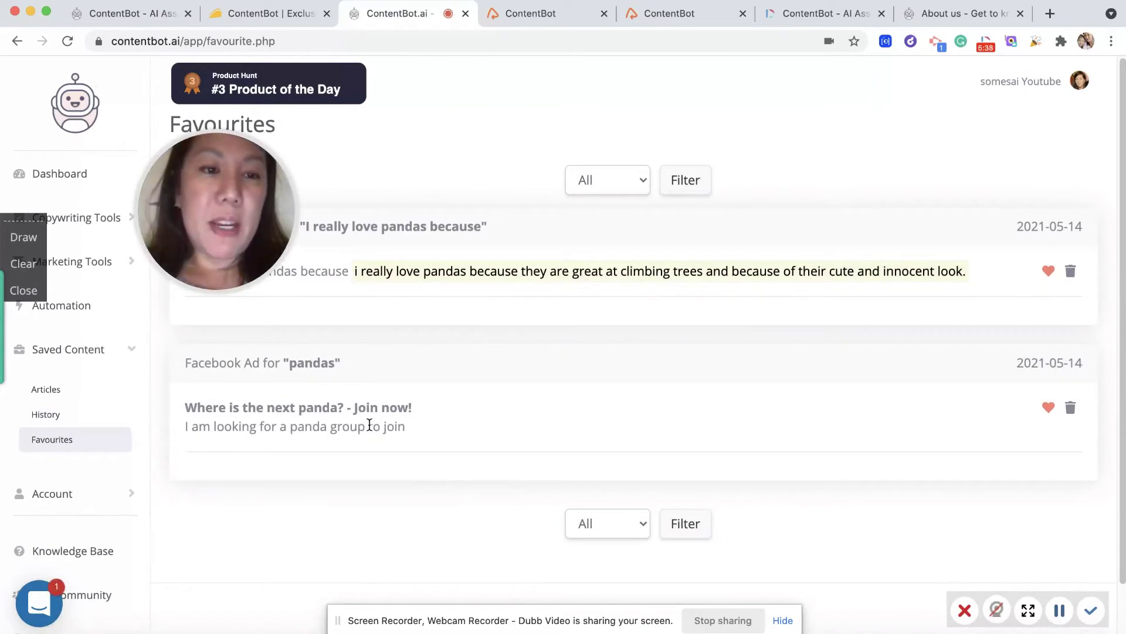
left_click(94, 261)
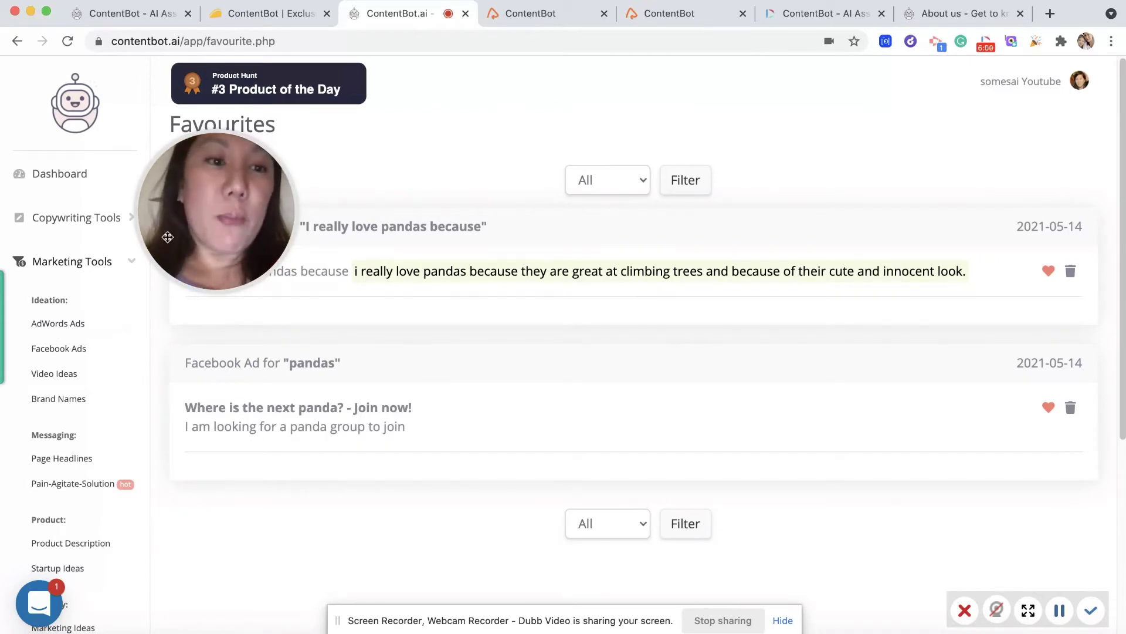
left_click_drag(201, 221, 258, 243)
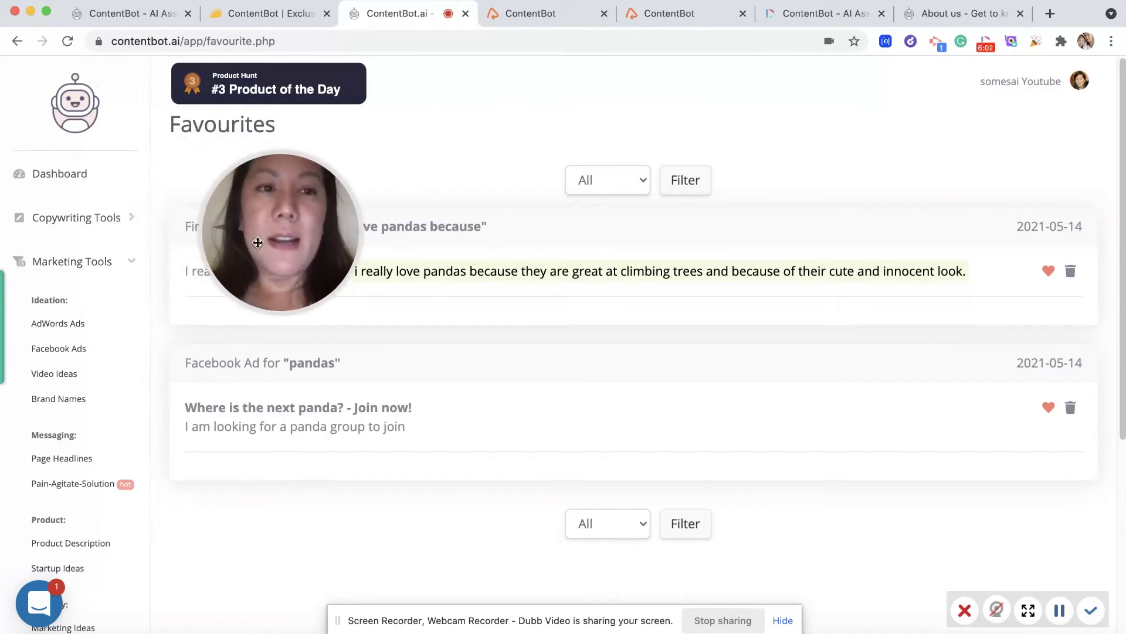
- Open Paraphrase Rewriter and enter two sentences about loving food and weekend restaurant outings
left_click(112, 258)
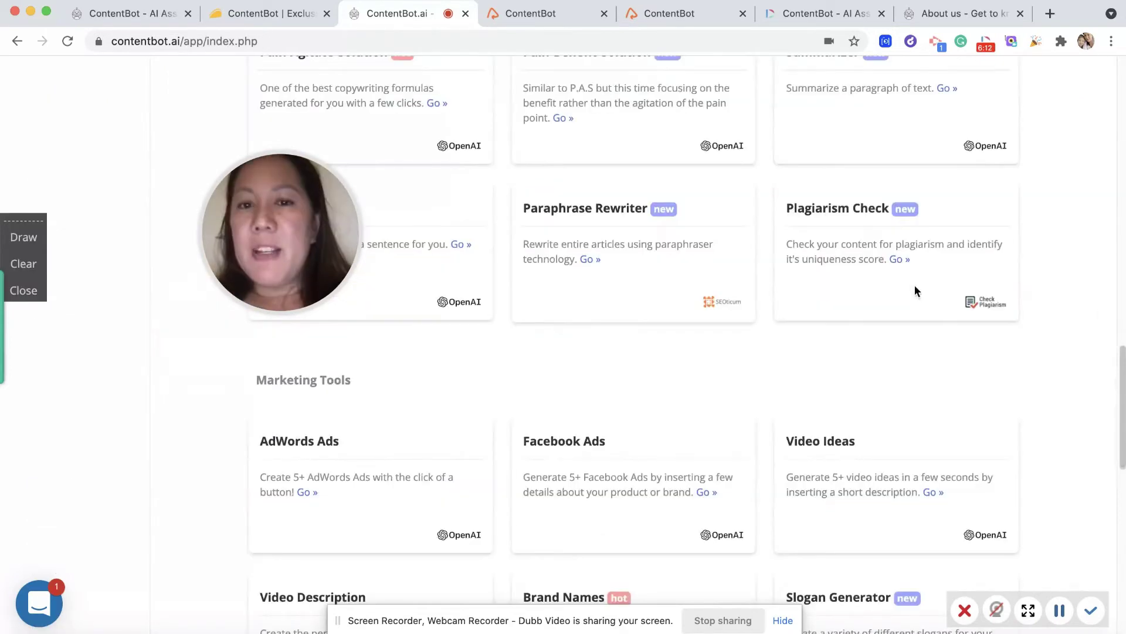
left_click(604, 212)
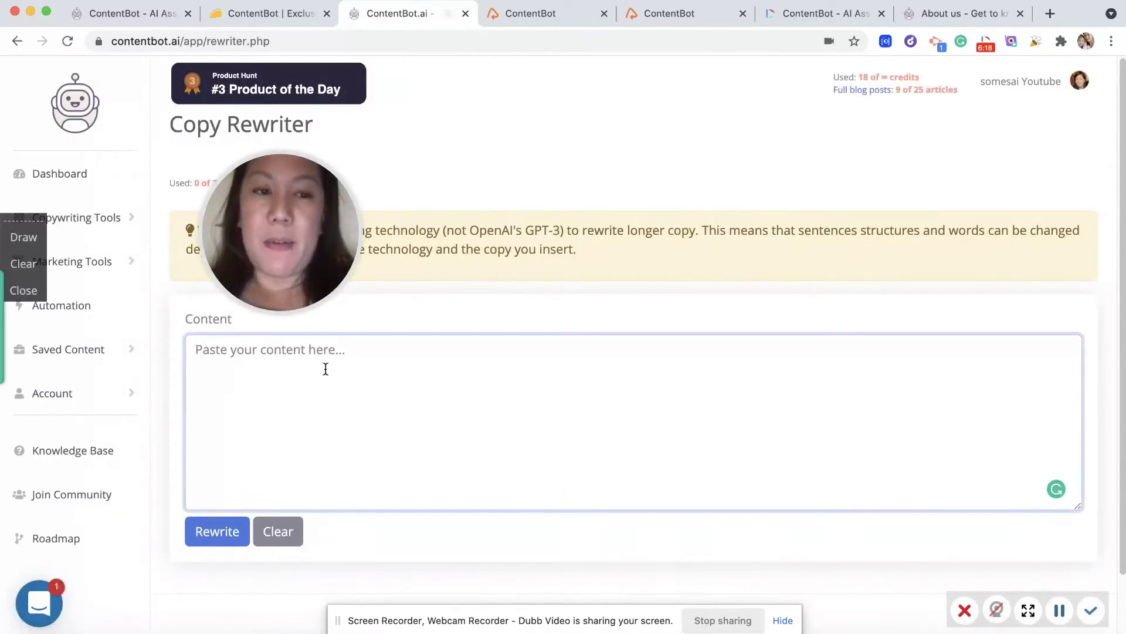
type("I love to e")
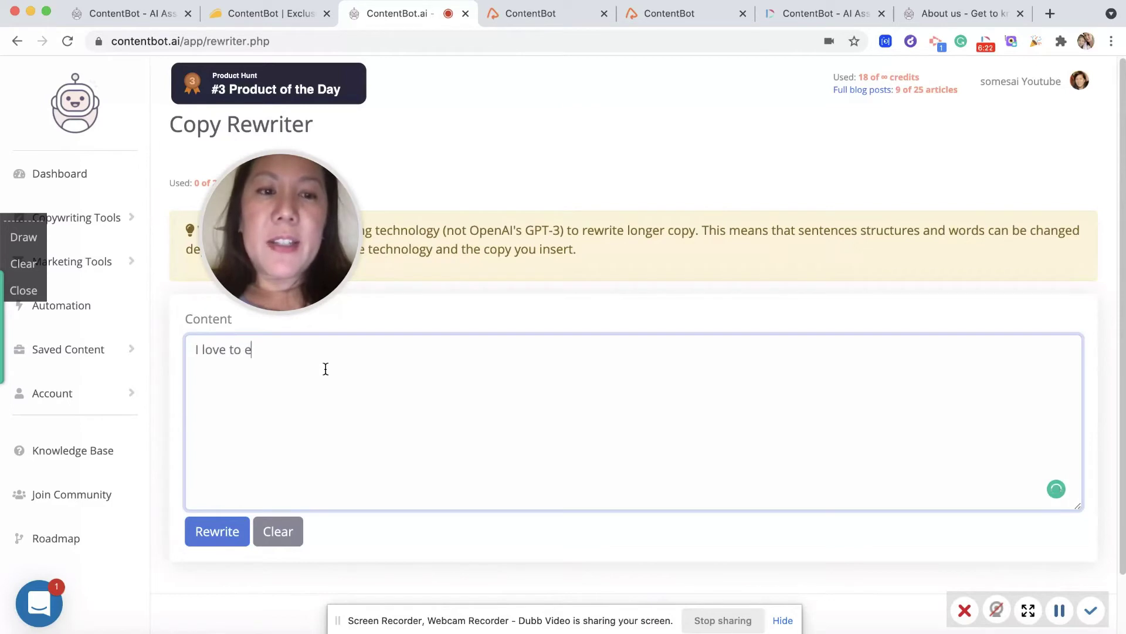
type("at lots of food a")
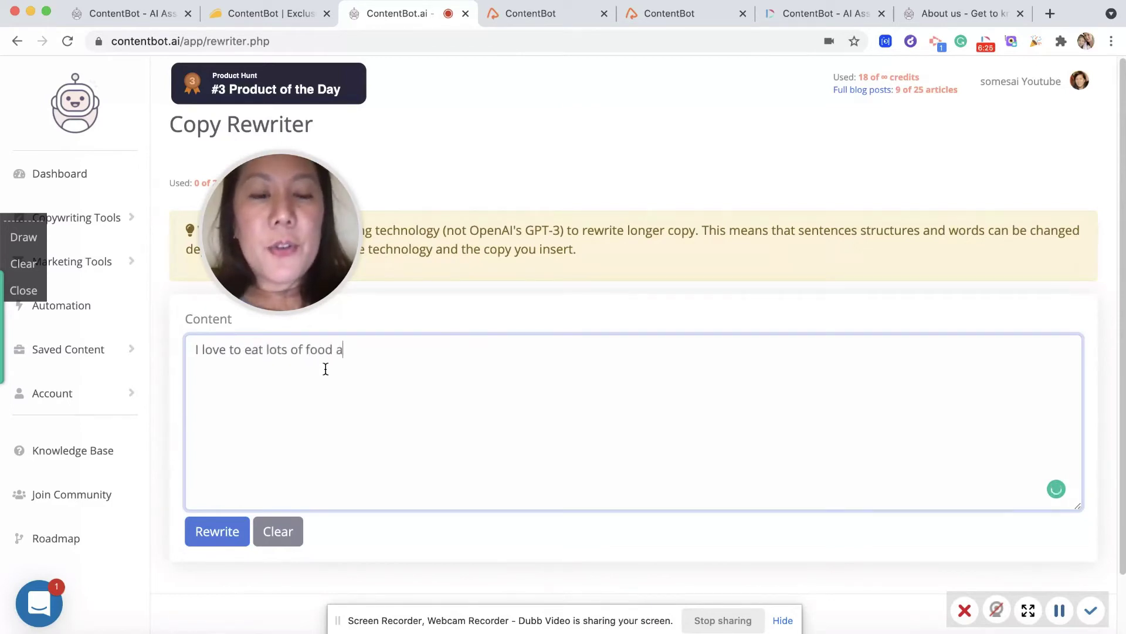
key("BackSpace")
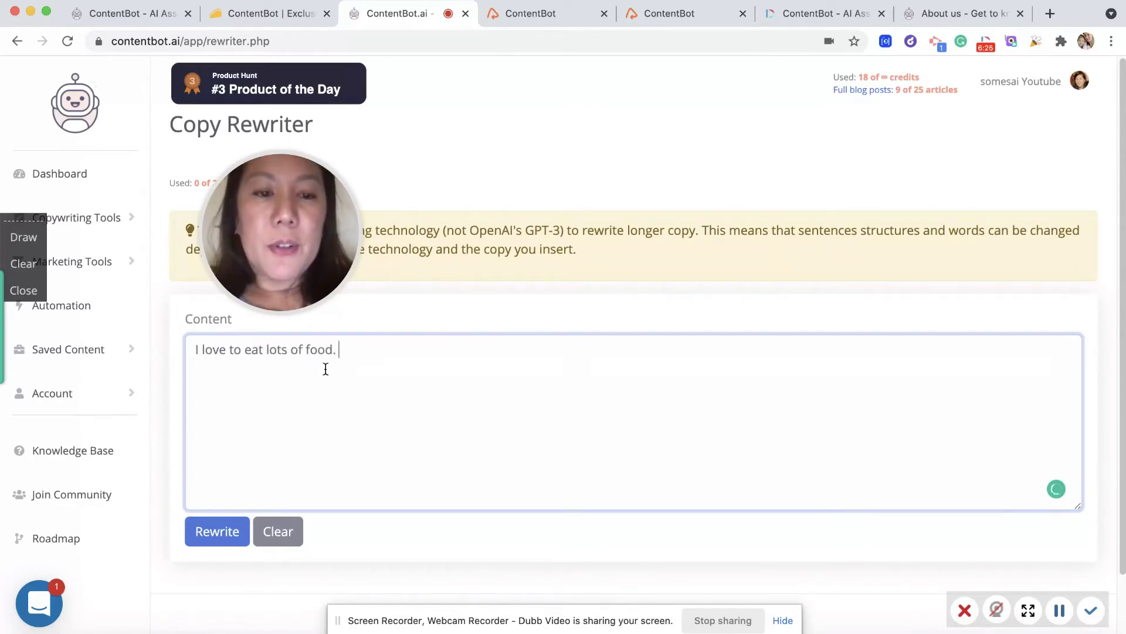
type("I lik")
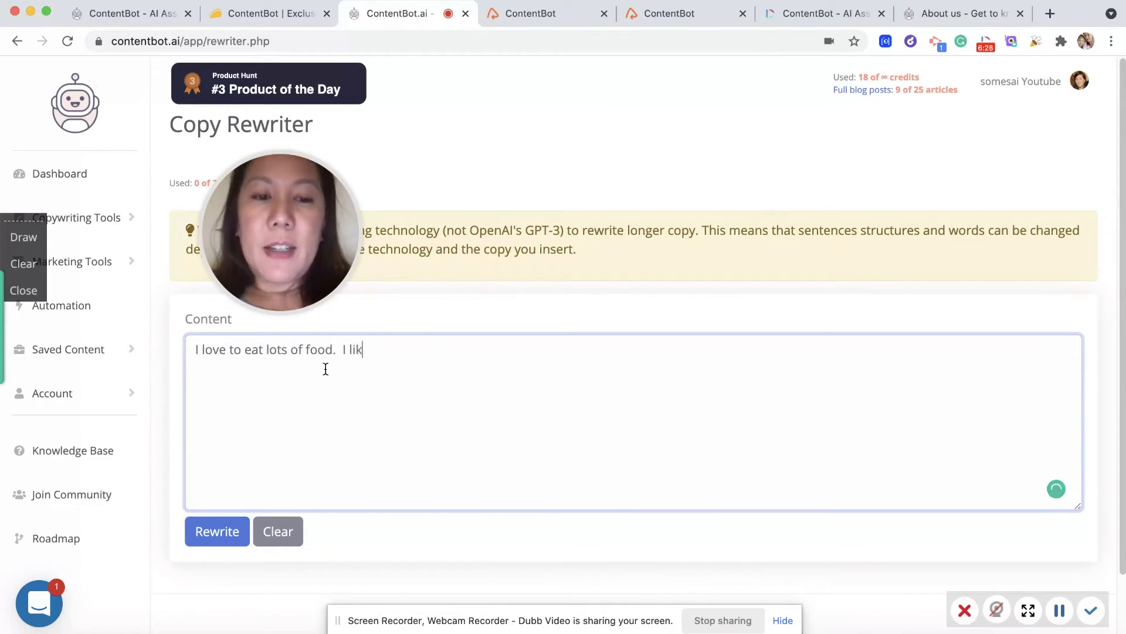
type("e going out on the w")
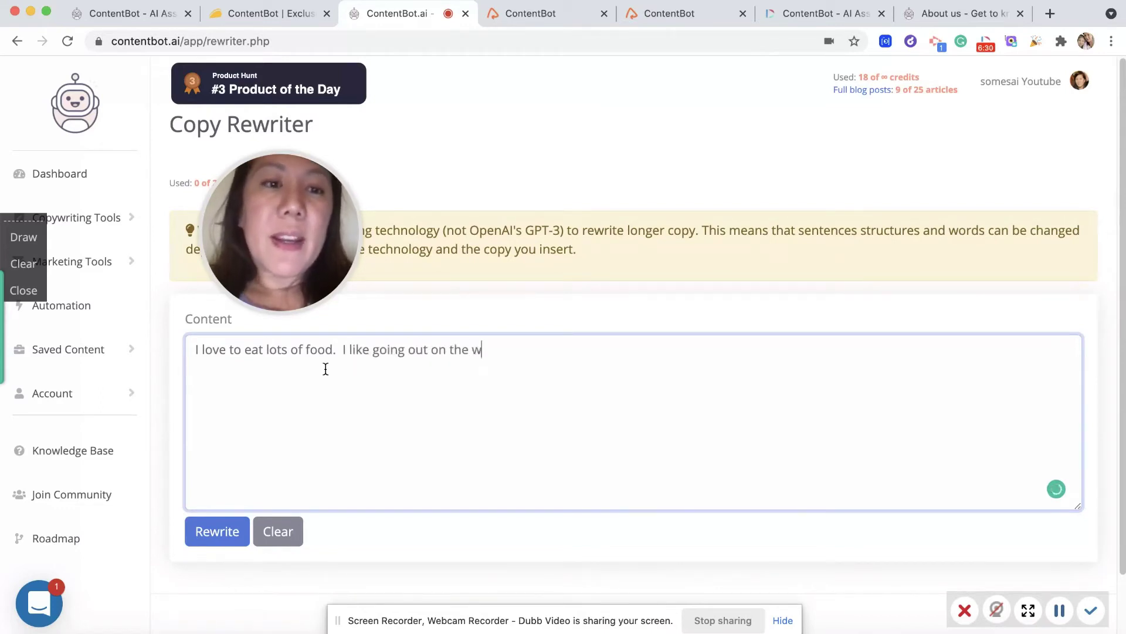
type("eekends to different restaurants.")
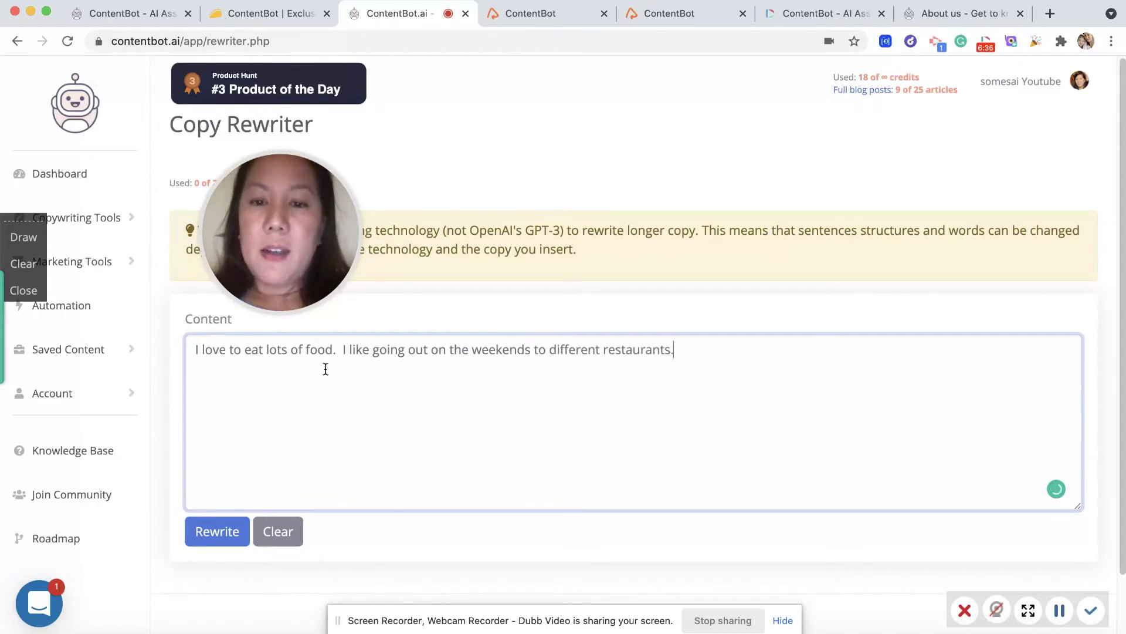
- Rewrite the text and read the output 'I like to eat a lot...'
left_click(194, 530)
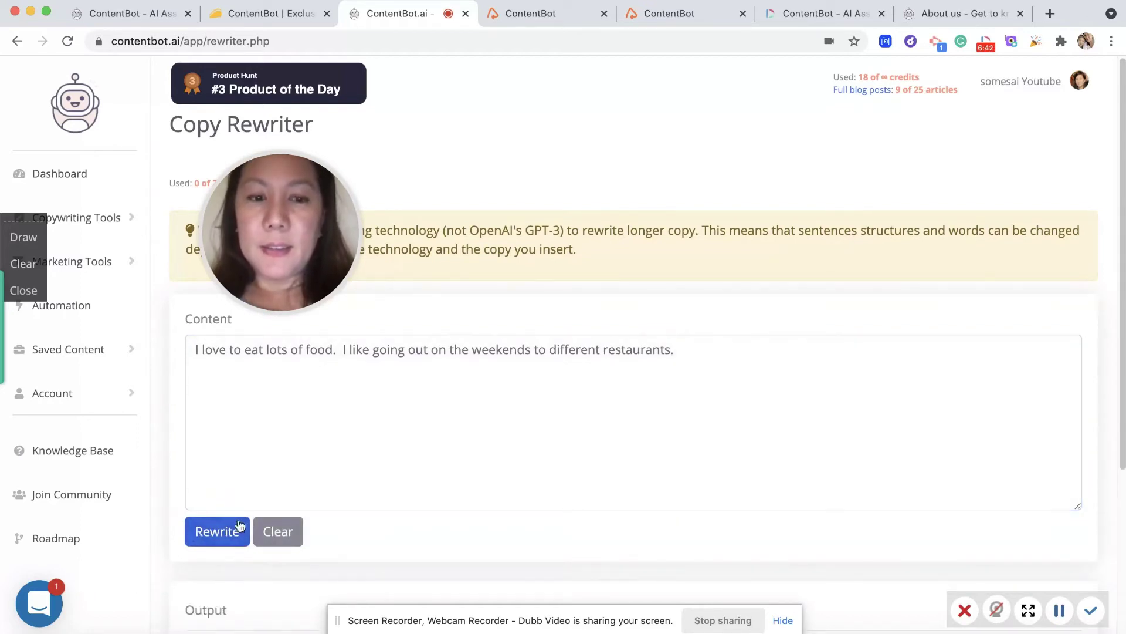
left_click_drag(1122, 295, 1096, 402)
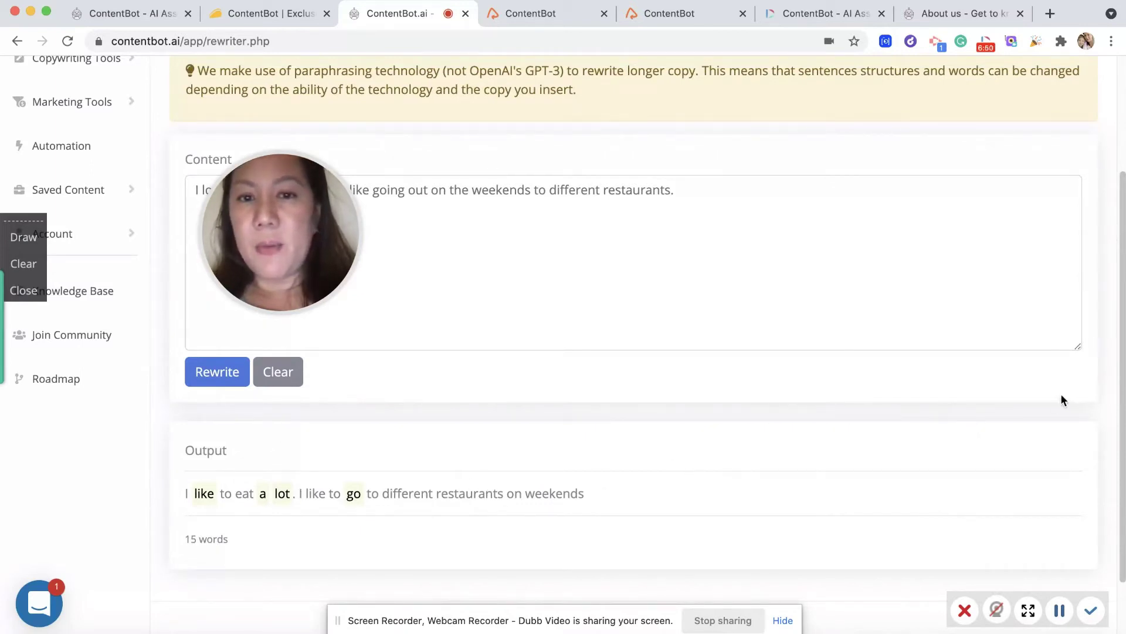
left_click(539, 181)
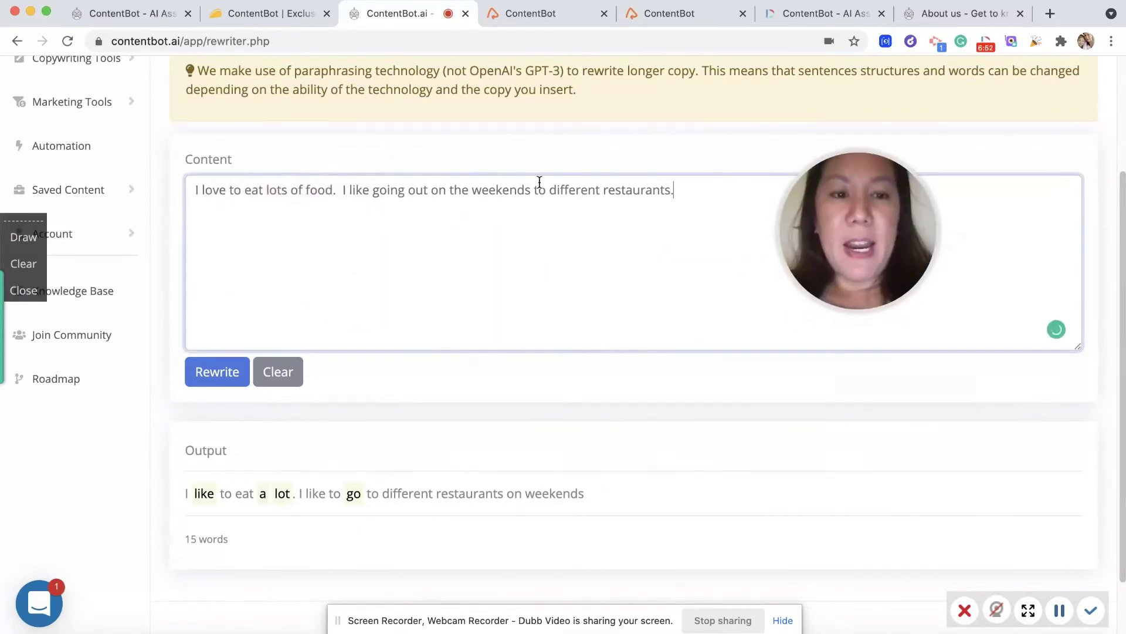
left_click_drag(1120, 411, 1121, 469)
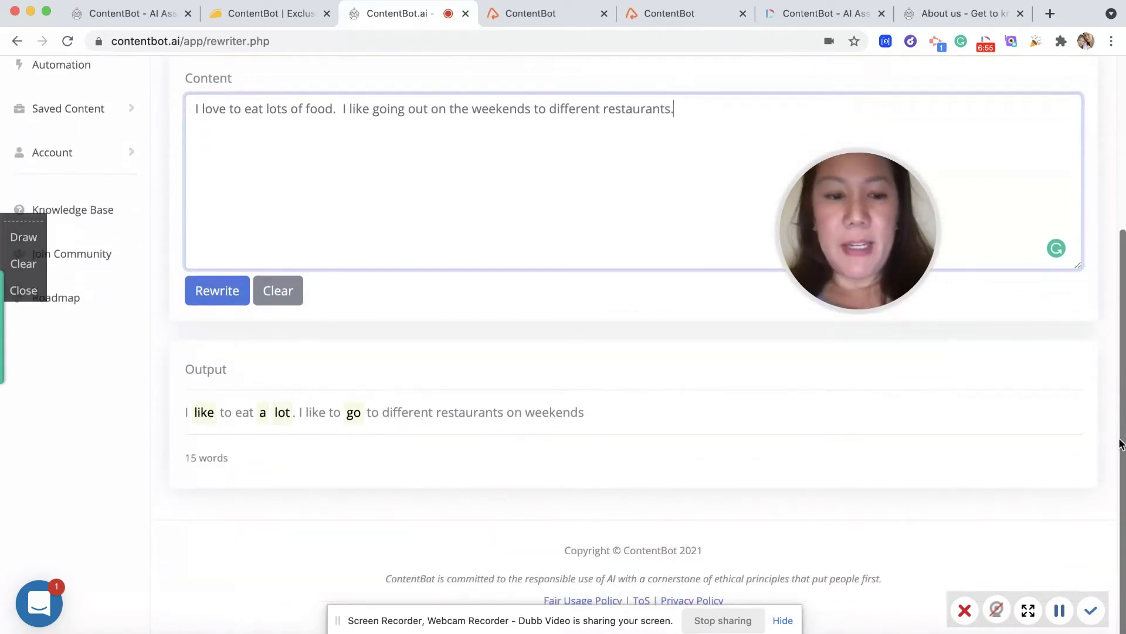
scroll(1120, 470, "up", 5)
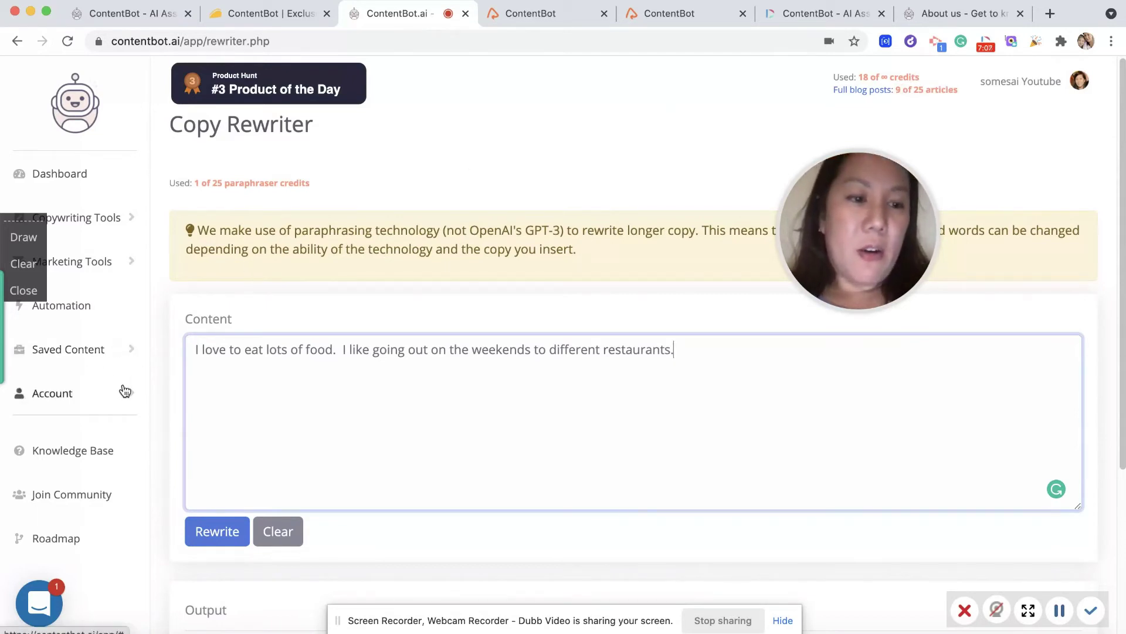
- Expand the Saved Content, Marketing and Copywriting menus and open the Blog Intros generator
left_click(130, 352)
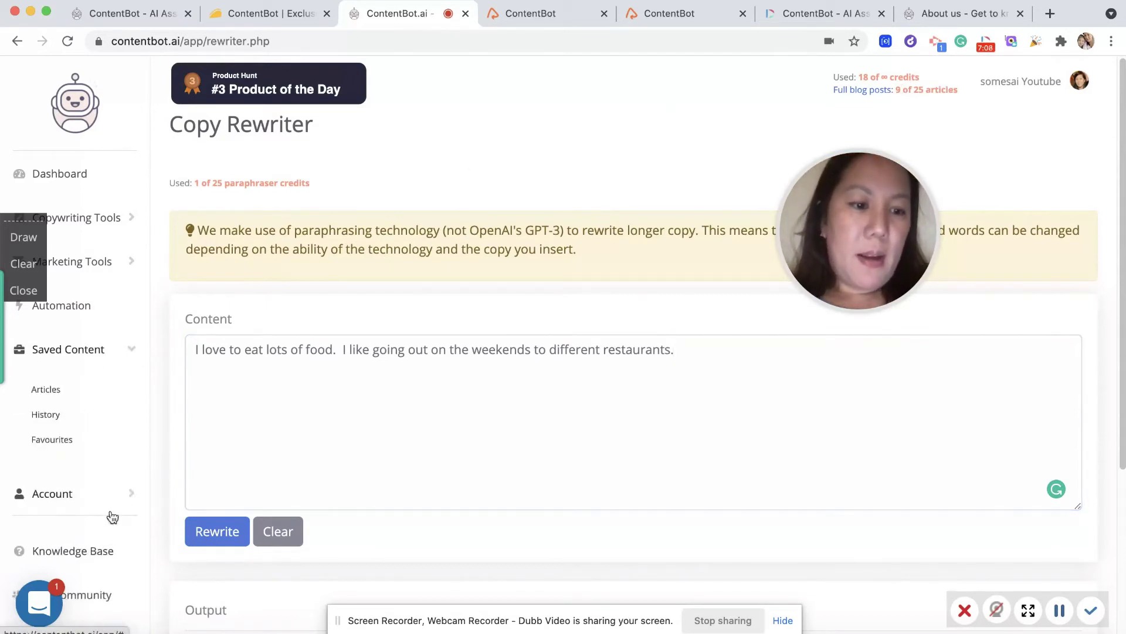
left_click(36, 292)
left_click(107, 276)
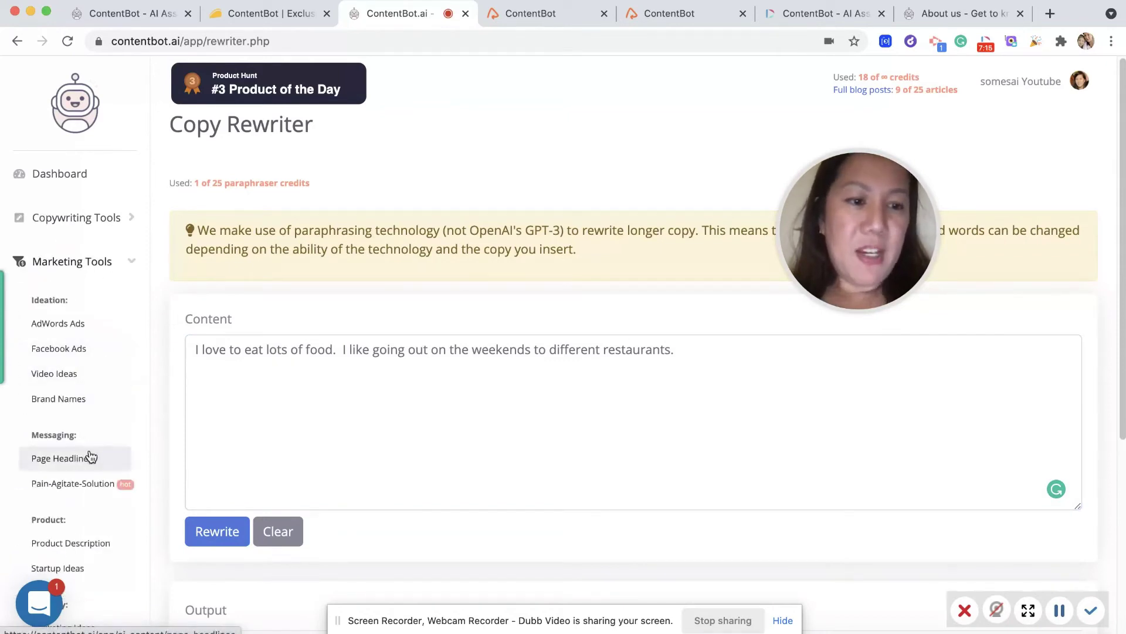
left_click(97, 222)
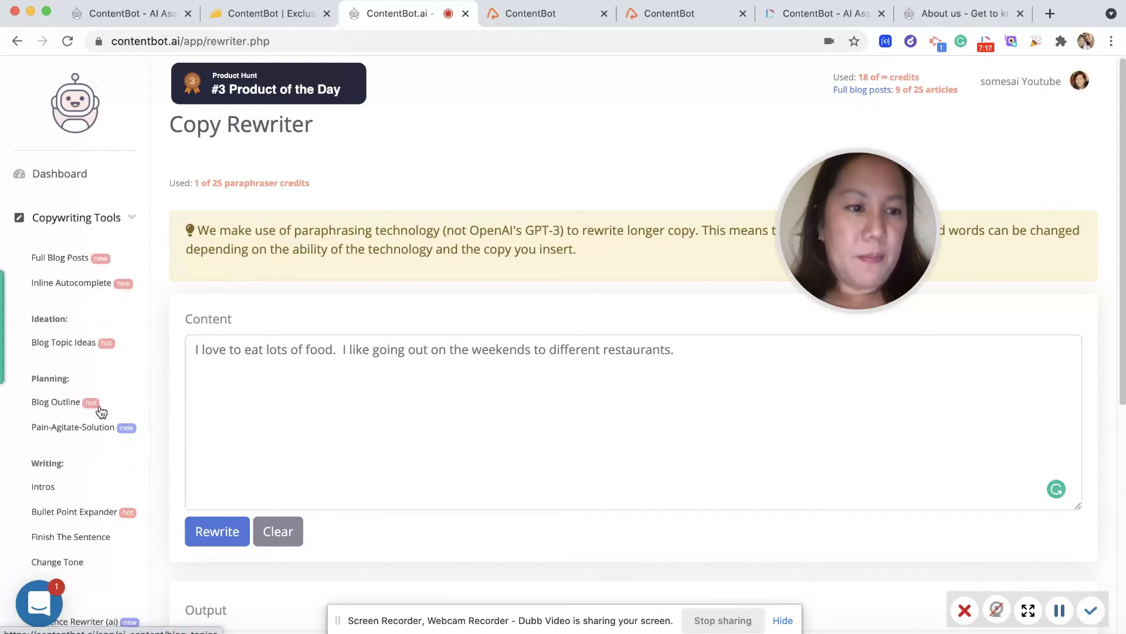
left_click(93, 490)
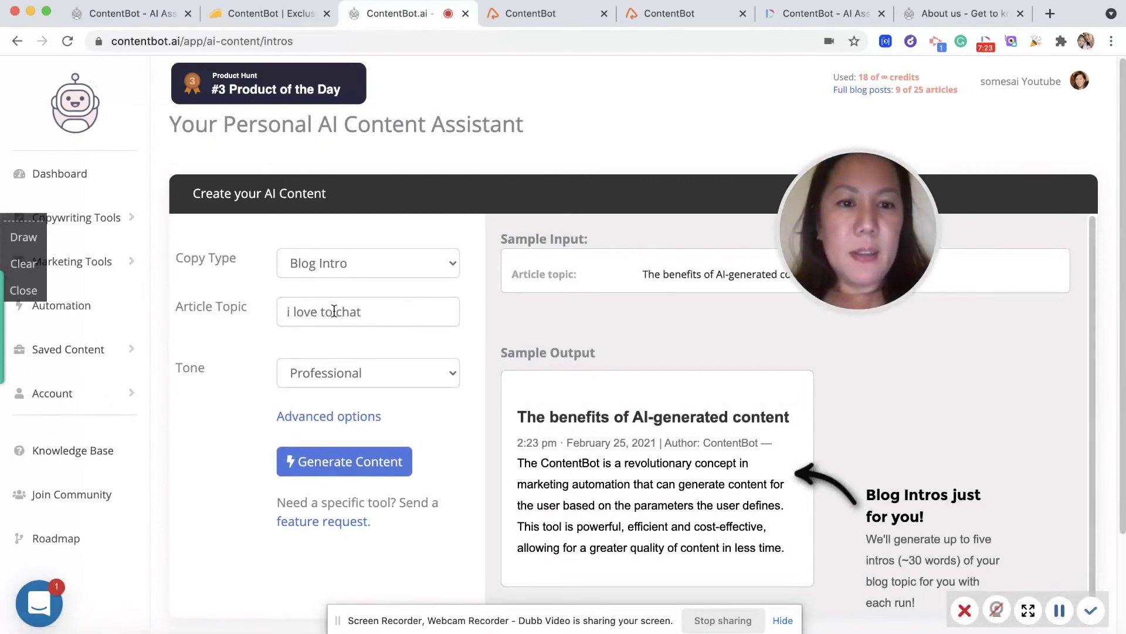
- Keep Blog Intro copy type and Professional tone, then switch to the feature roadmap
left_click(428, 267)
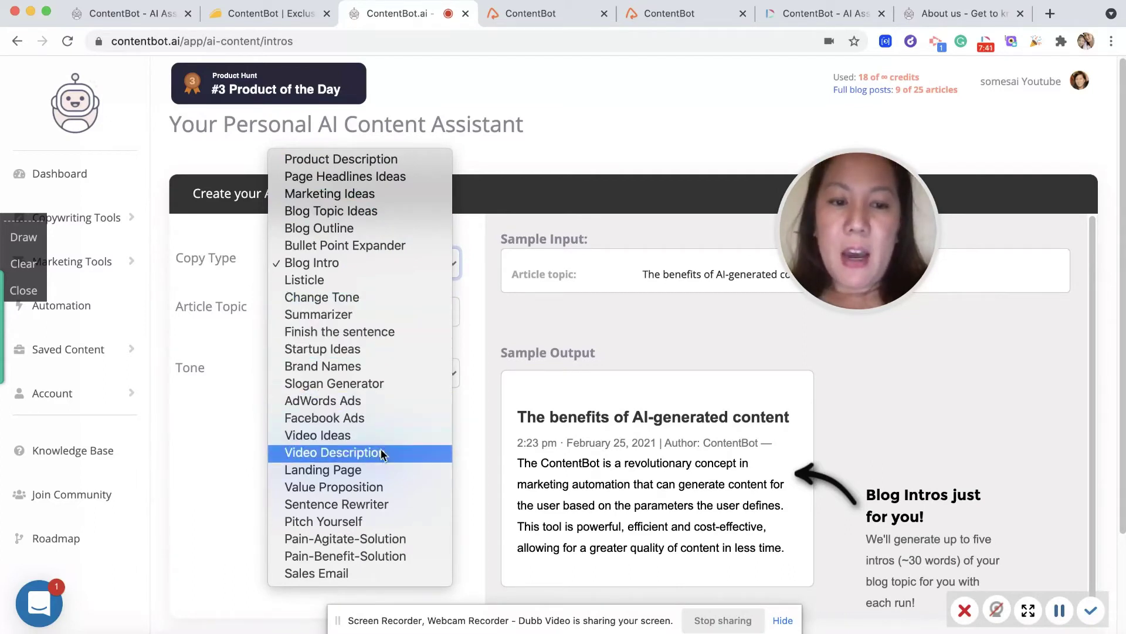
left_click(221, 464)
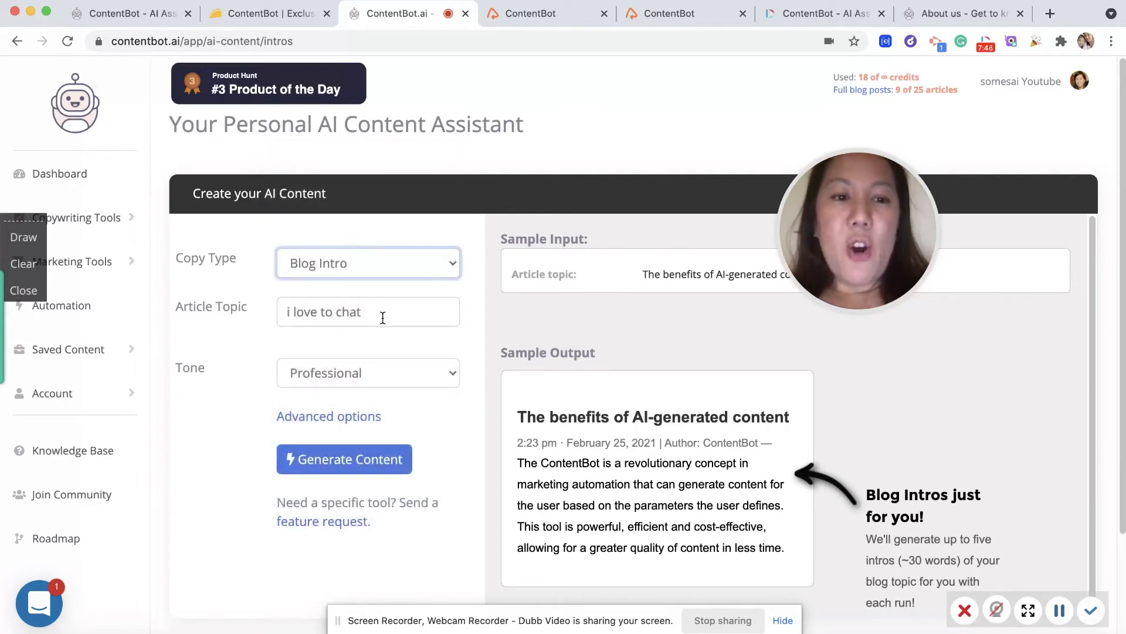
left_click(397, 371)
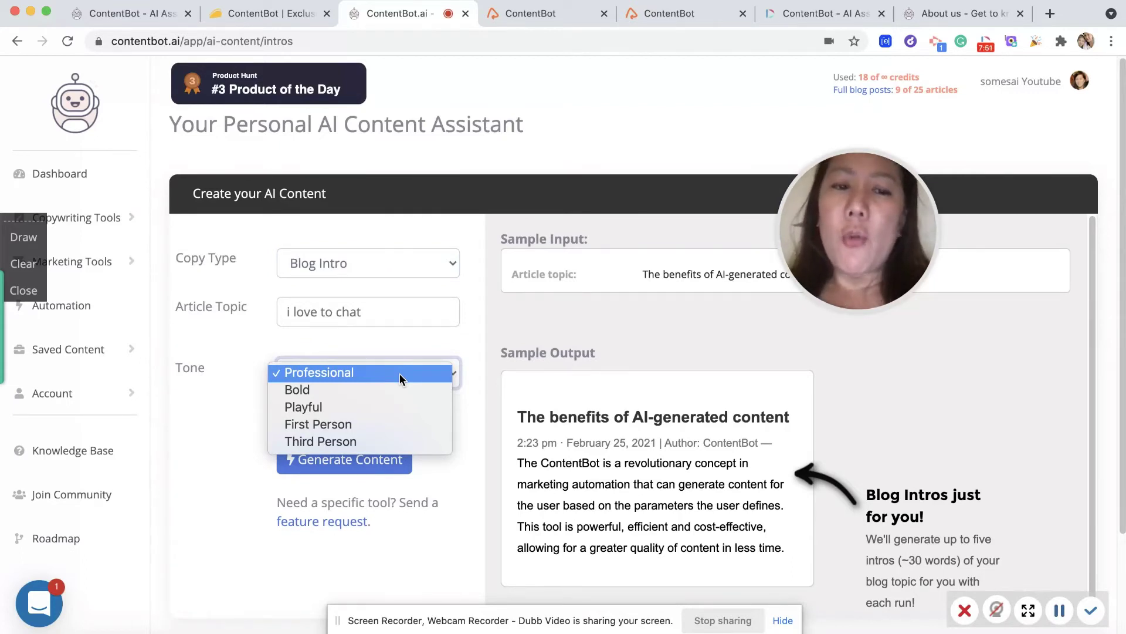
left_click(481, 330)
left_click(568, 20)
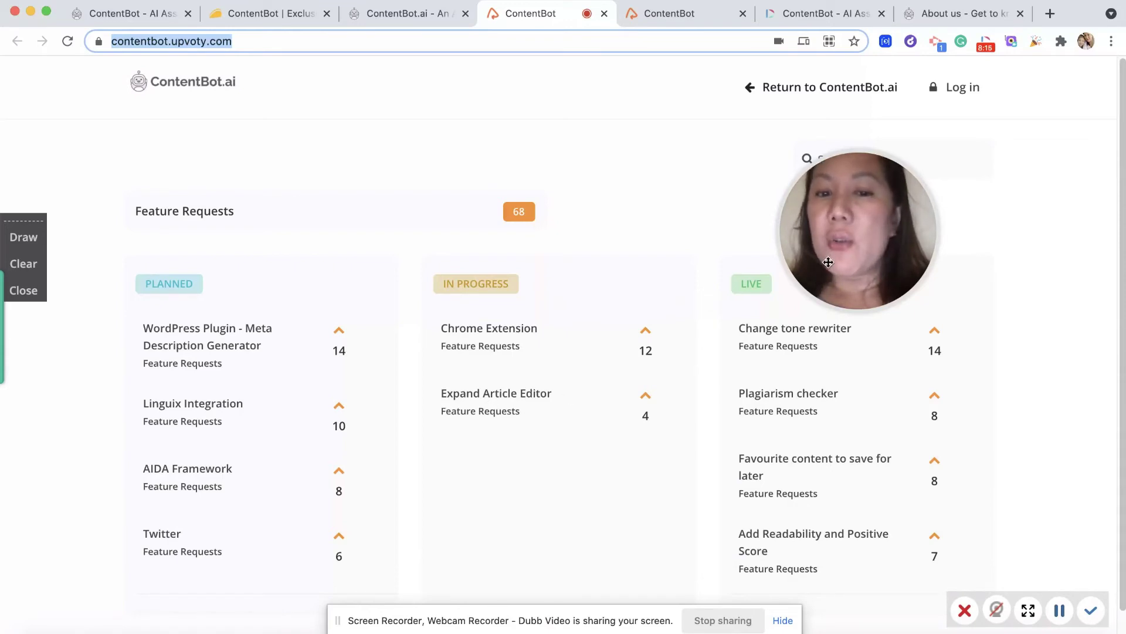
left_click_drag(828, 262, 810, 180)
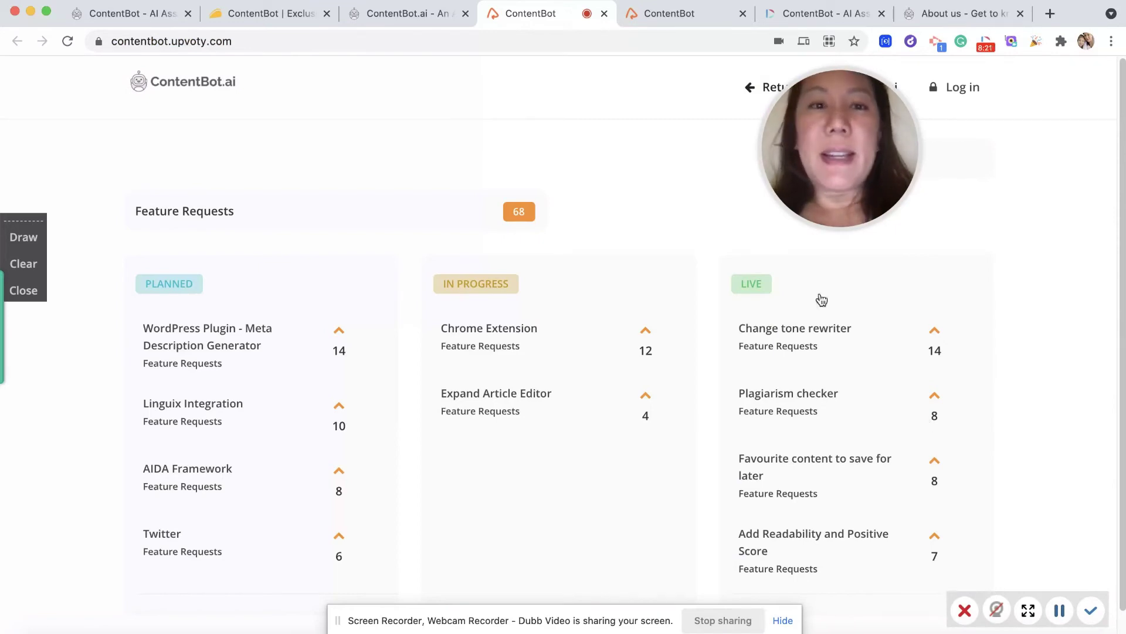
left_click(277, 17)
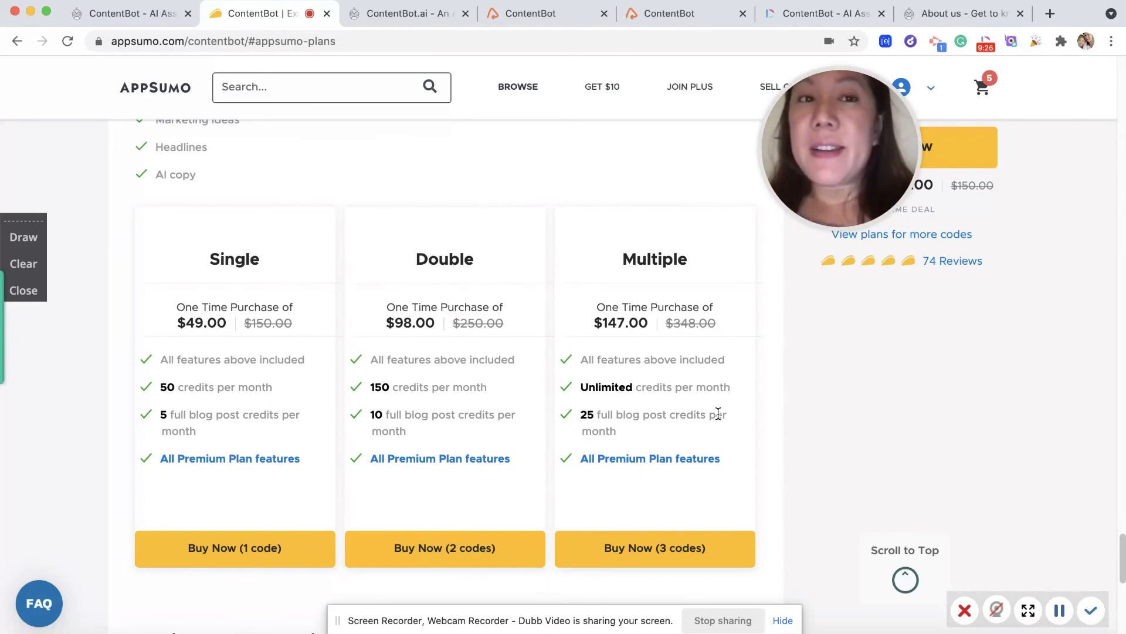
- Compare the Single ($49), Double ($98) and Multiple ($147) plans, then jump to the deal's reviews
left_click_drag(849, 147, 756, 123)
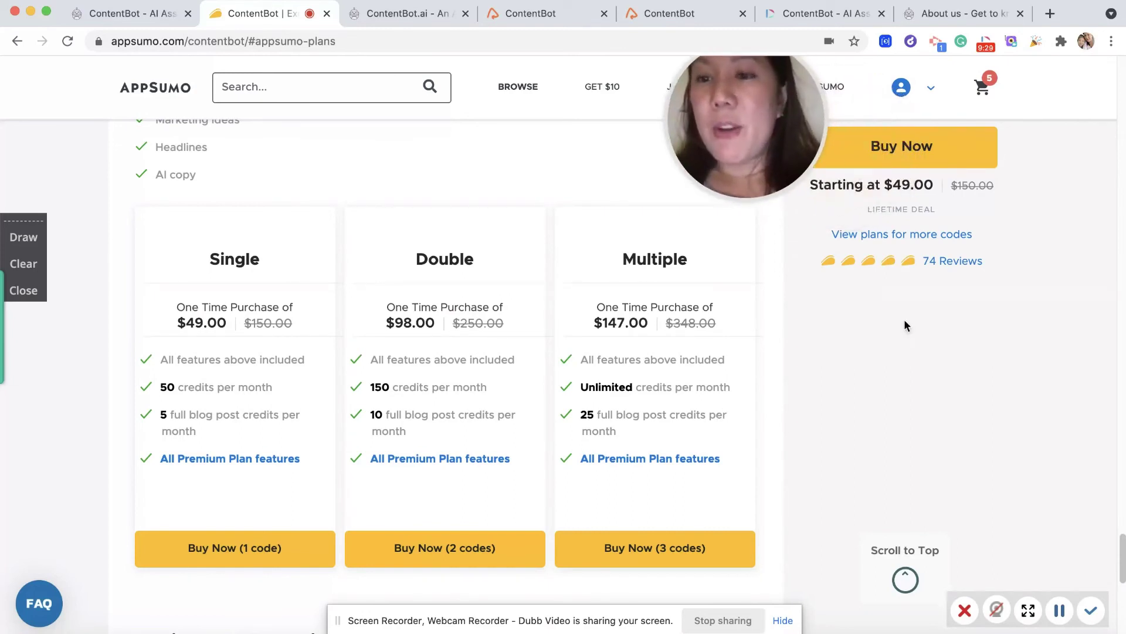
mouse_move(789, 202)
left_mouse_down()
mouse_move(845, 308)
mouse_move(1005, 202)
mouse_move(833, 204)
mouse_move(1005, 202)
left_mouse_up()
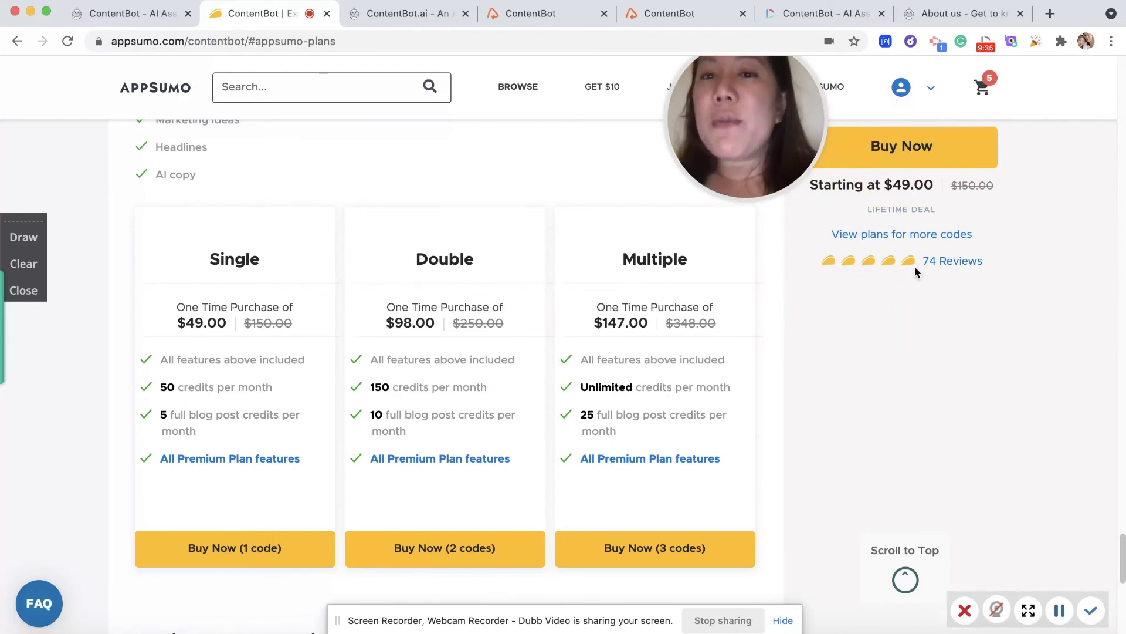
left_click(946, 264)
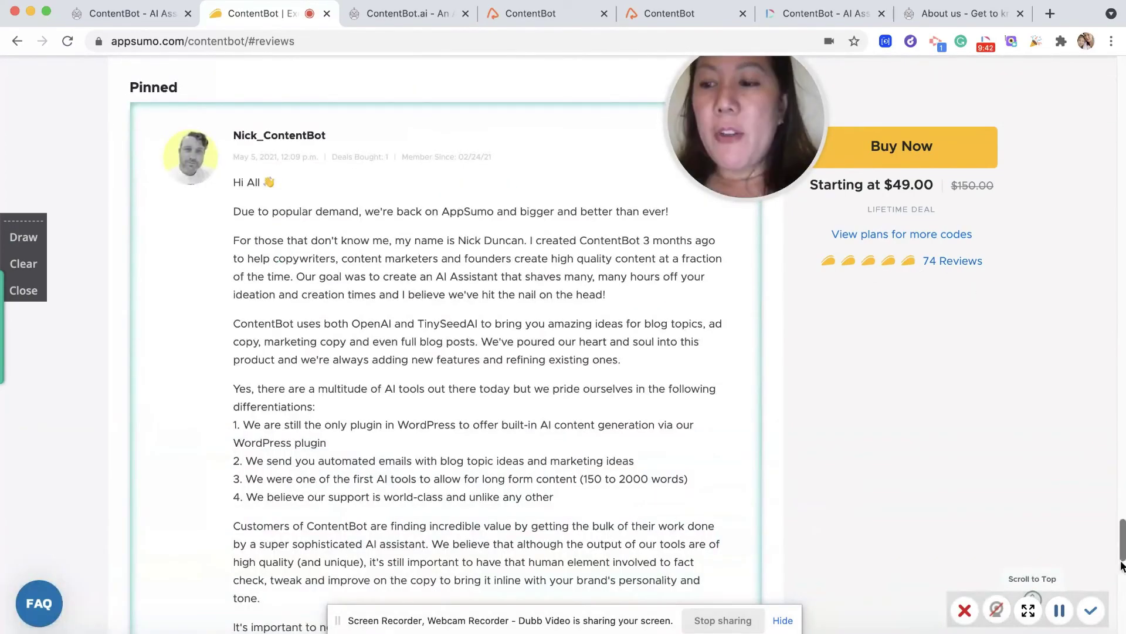
- Scroll up from the reviews to the product description covering sales emails and blog outlines
left_click_drag(1122, 563, 1121, 522)
scroll(338, 71, "up", 10)
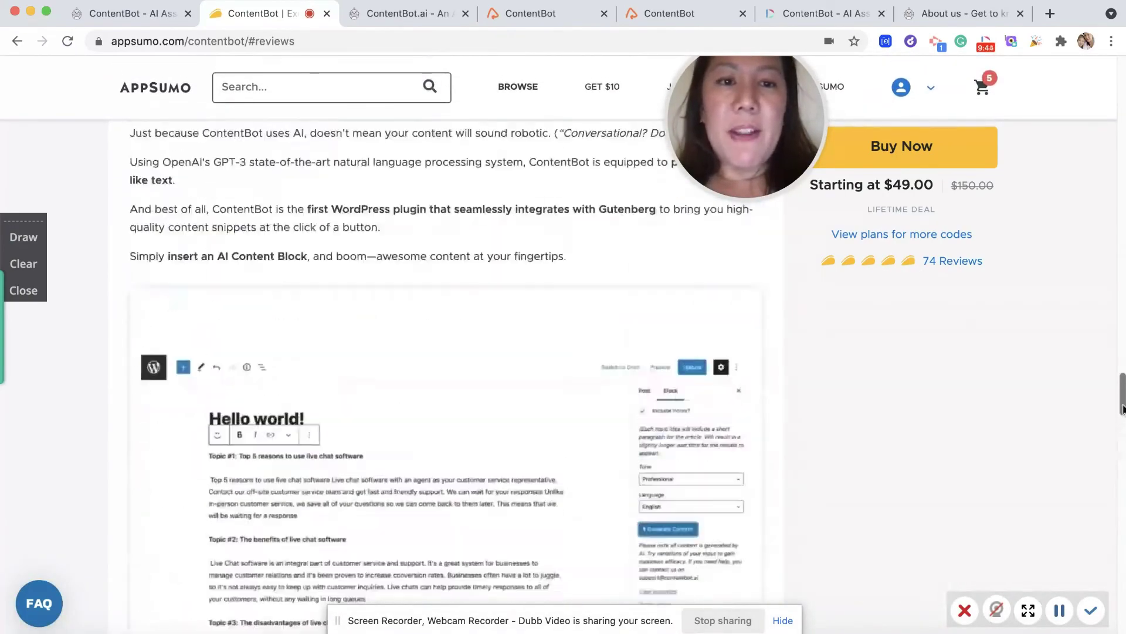